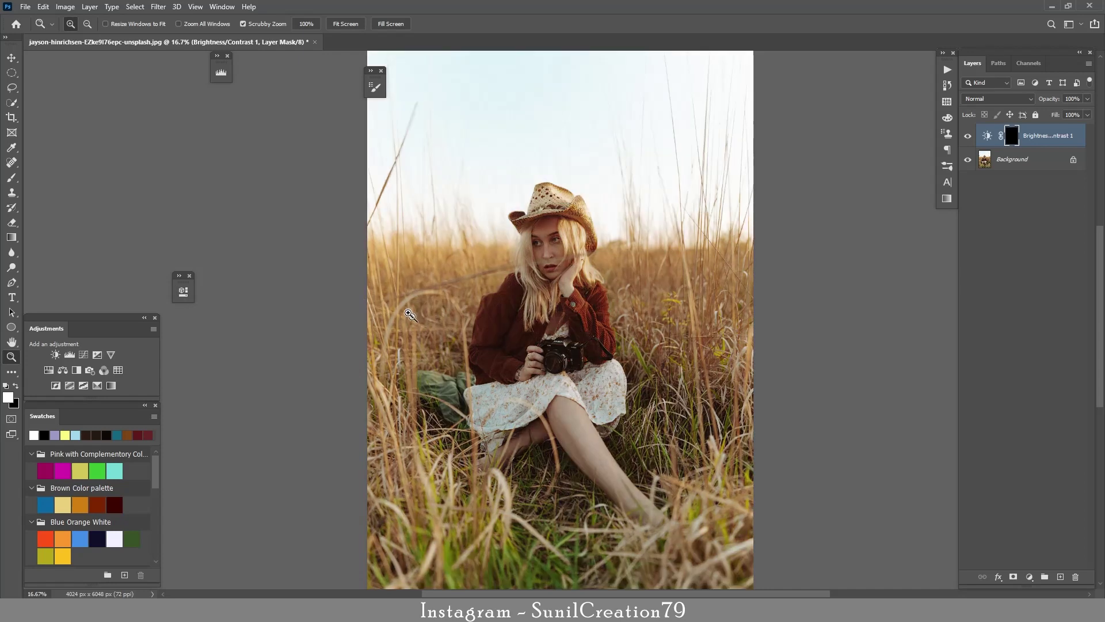
Reveal the Brightness/Contrast effect on the woman's face by painting white on the layer mask with a 150 px brush.
left_click_drag(551, 257, 560, 258)
key("b")
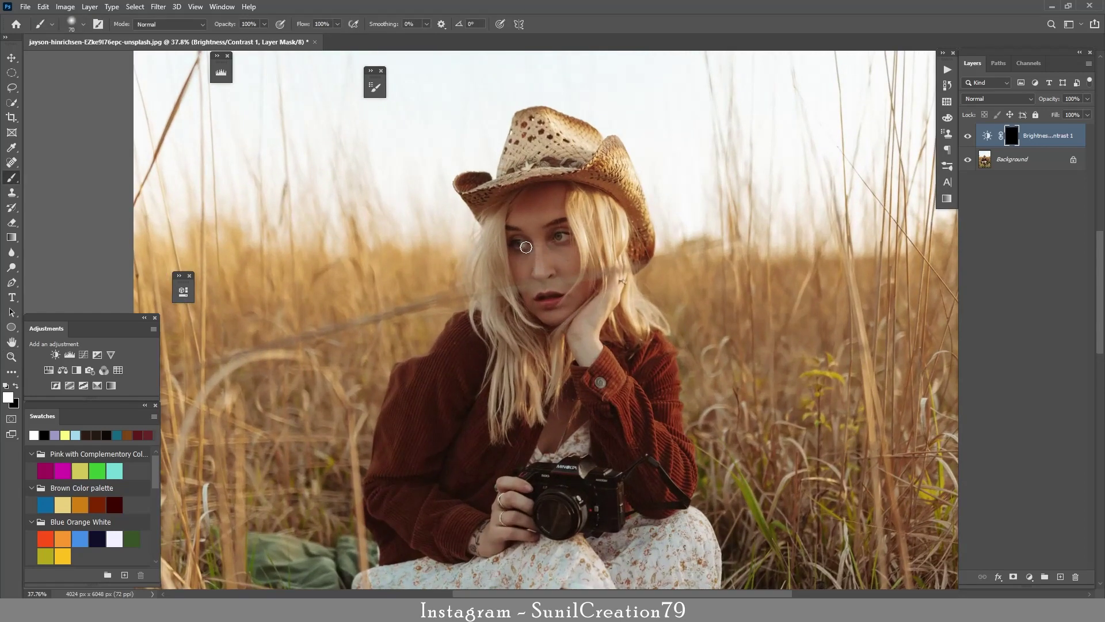
key("bracketright")
key("bracketright")
mouse_move(531, 247)
left_mouse_down()
mouse_move(526, 201)
mouse_move(553, 196)
mouse_move(561, 243)
mouse_move(548, 271)
mouse_move(532, 252)
mouse_move(526, 275)
mouse_move(525, 218)
mouse_move(550, 202)
mouse_move(550, 275)
mouse_move(581, 284)
mouse_move(536, 295)
mouse_move(592, 335)
left_mouse_up()
Paint black on the mask around the raised hand and cheek to reduce the brightening, lowering the brush flow to 14%.
key("x")
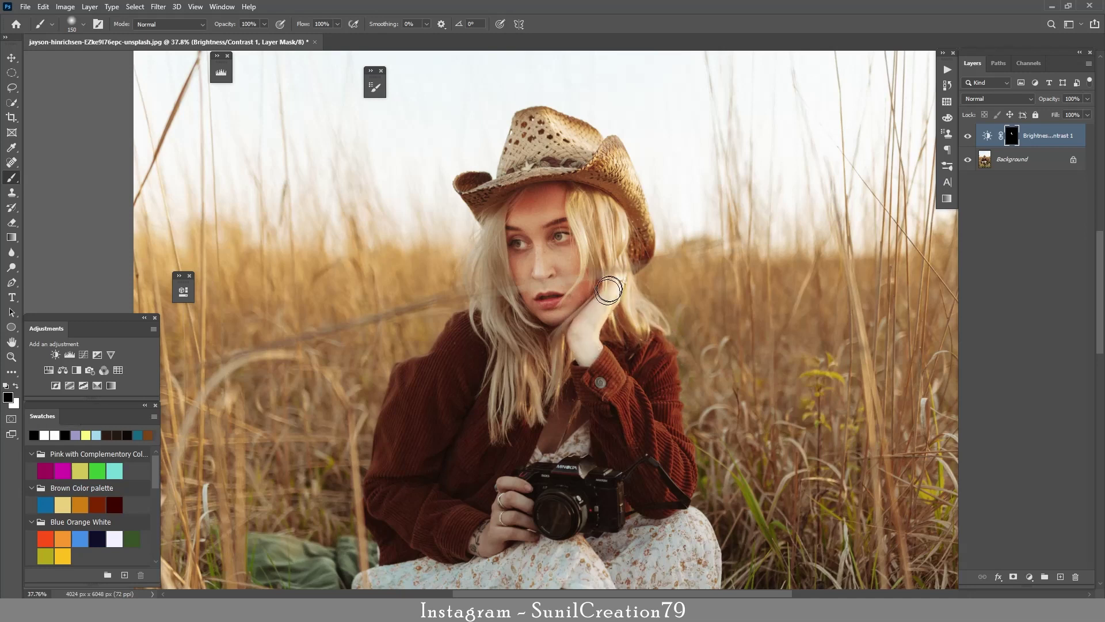
mouse_move(617, 273)
left_mouse_down()
mouse_move(585, 331)
mouse_move(584, 351)
mouse_move(611, 354)
mouse_move(582, 331)
left_mouse_up()
left_click_drag(264, 33, 255, 35)
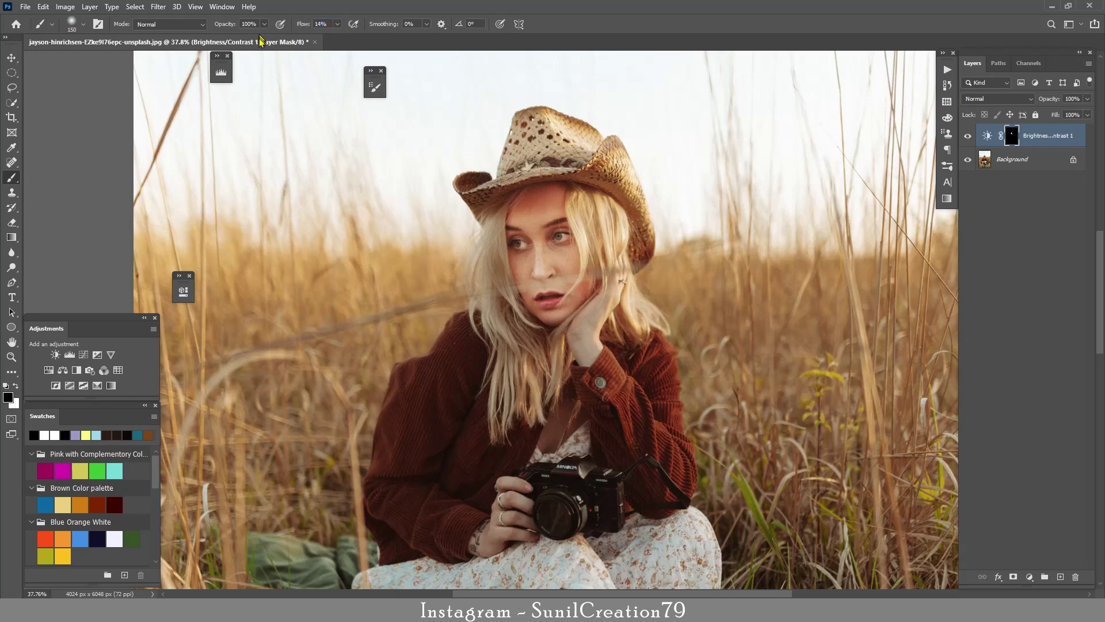
mouse_move(597, 327)
left_mouse_down()
mouse_move(611, 288)
mouse_move(586, 327)
mouse_move(588, 352)
mouse_move(610, 301)
mouse_move(587, 317)
mouse_move(590, 359)
mouse_move(577, 327)
mouse_move(575, 337)
mouse_move(582, 311)
mouse_move(610, 285)
left_mouse_up()
Brighten the hand holding the camera by painting white on the mask at 14% flow.
key("x")
key("space")
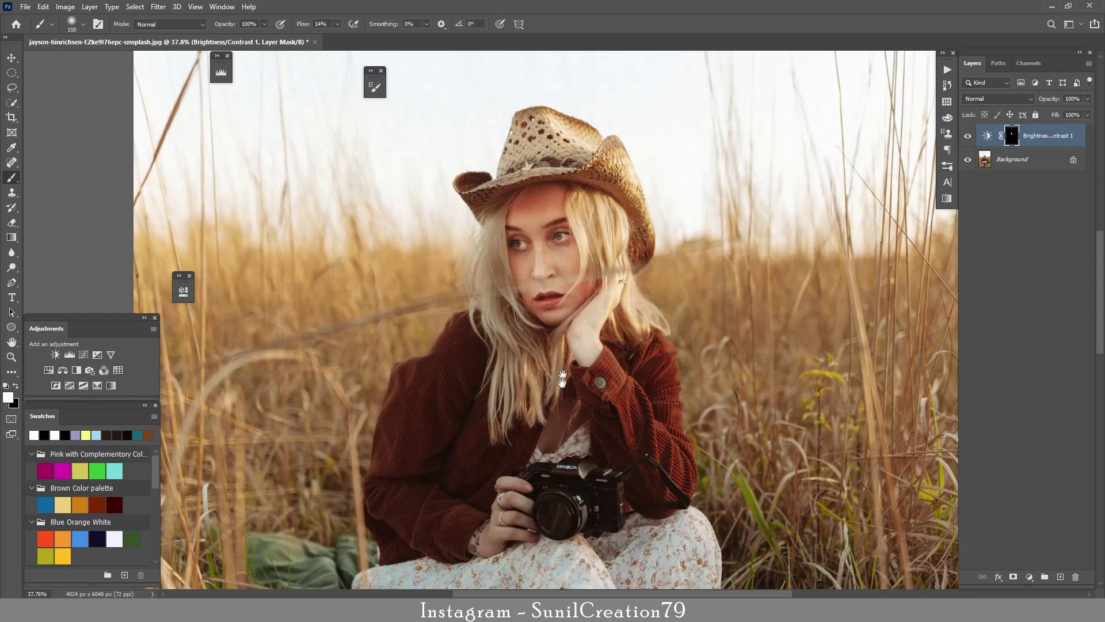
left_click_drag(562, 377, 565, 242)
mouse_move(513, 347)
left_mouse_down()
mouse_move(519, 392)
mouse_move(507, 392)
mouse_move(499, 411)
mouse_move(515, 380)
mouse_move(507, 369)
left_mouse_up()
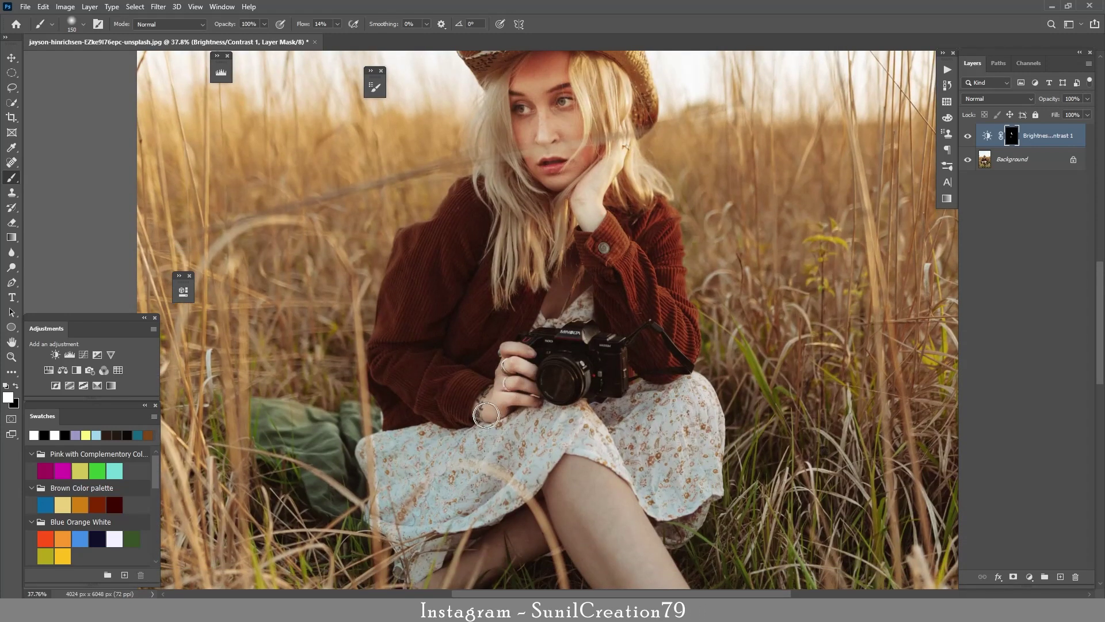
Brighten the front leg from knee to ankle by painting white on the mask with a 250 px brush.
left_click_drag(486, 414, 465, 236)
key("bracketright")
key("bracketright")
key("bracketright")
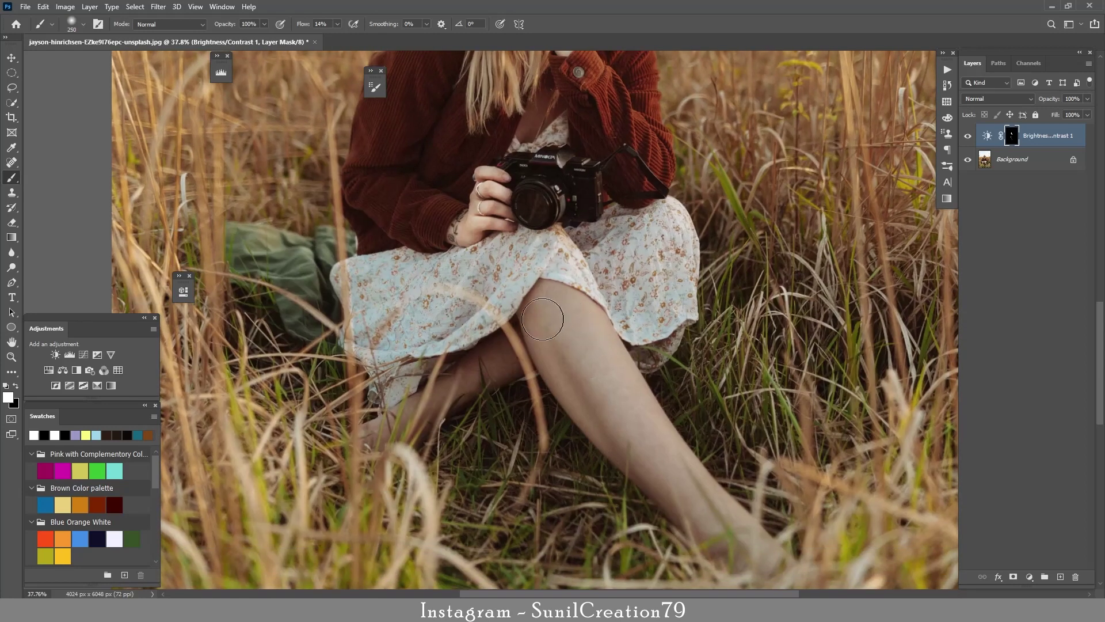
mouse_move(542, 318)
left_mouse_down()
mouse_move(599, 352)
mouse_move(562, 316)
mouse_move(623, 459)
mouse_move(592, 395)
mouse_move(629, 414)
mouse_move(622, 424)
mouse_move(710, 511)
left_mouse_up()
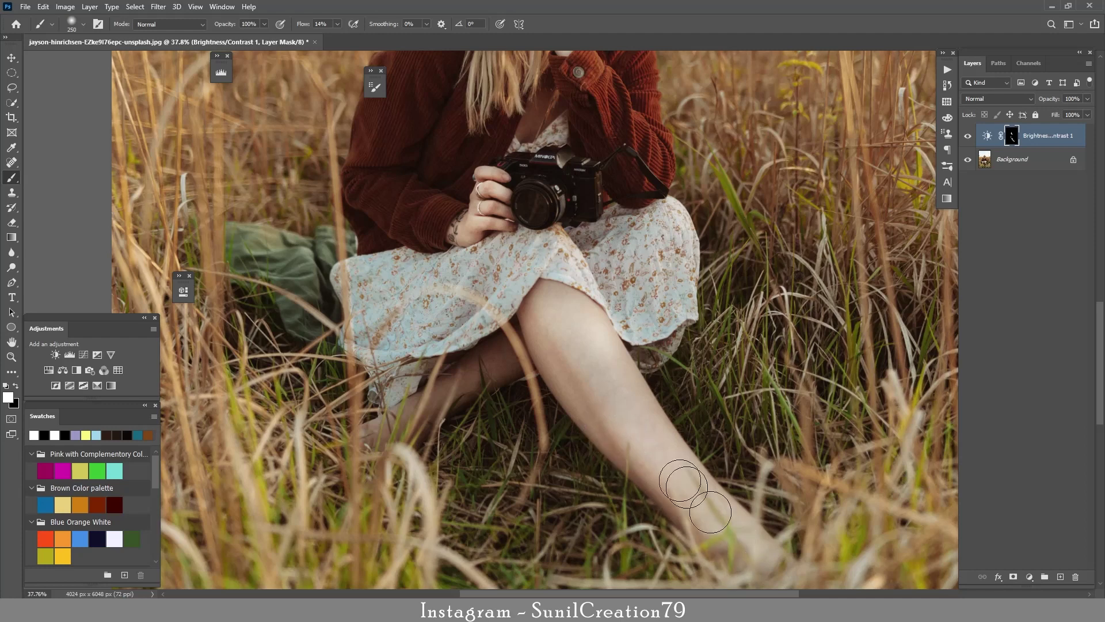
Mask out the brightening at the skirt hem with black, and paint more white along the front leg.
key("x")
mouse_move(555, 257)
left_mouse_down()
mouse_move(599, 276)
mouse_move(567, 266)
left_mouse_up()
key("x")
mouse_move(578, 360)
left_mouse_down()
mouse_move(543, 318)
mouse_move(574, 317)
mouse_move(553, 303)
mouse_move(573, 313)
mouse_move(548, 305)
mouse_move(561, 373)
mouse_move(607, 434)
mouse_move(700, 514)
mouse_move(375, 435)
mouse_move(444, 413)
mouse_move(437, 427)
mouse_move(388, 434)
mouse_move(468, 393)
mouse_move(505, 334)
mouse_move(510, 385)
mouse_move(501, 351)
mouse_move(482, 369)
mouse_move(501, 372)
mouse_move(437, 416)
mouse_move(536, 328)
mouse_move(579, 404)
mouse_move(739, 548)
left_mouse_up()
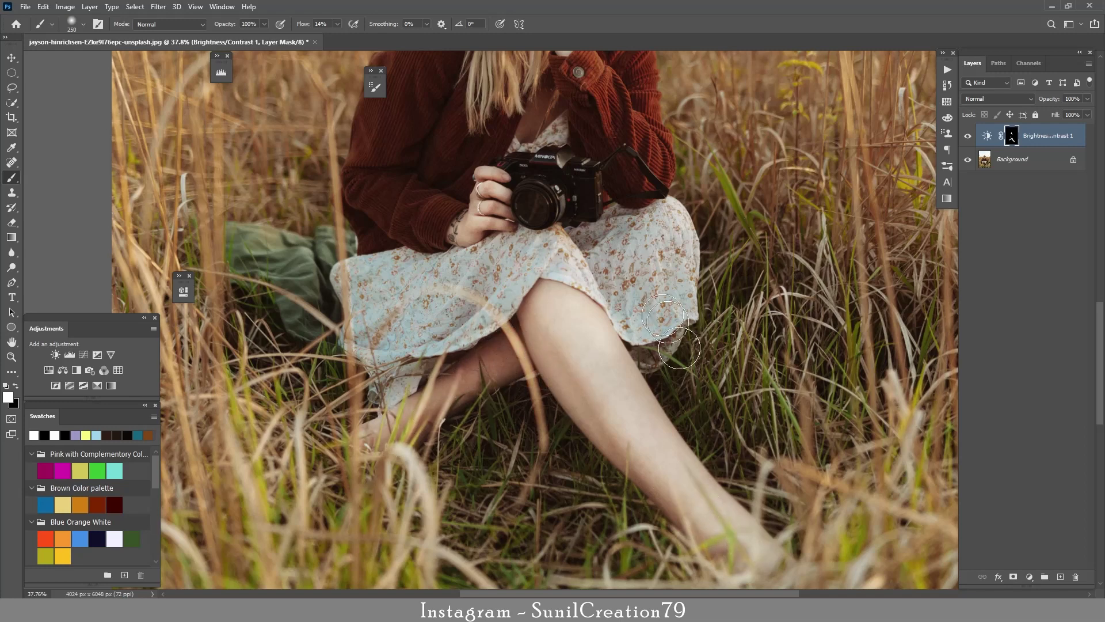
Brighten the skin at the neckline by painting white on the mask with a 100 px brush.
key("bracketleft")
key("bracketleft")
key("bracketleft")
key("bracketleft")
key("bracketleft")
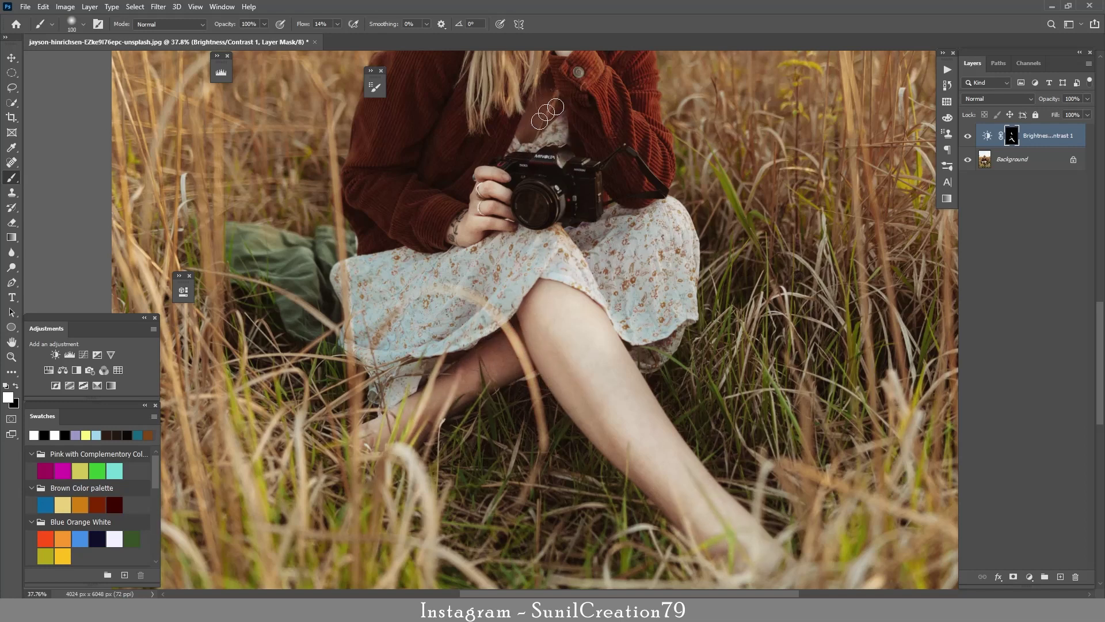
mouse_move(539, 121)
left_mouse_down()
mouse_move(530, 108)
mouse_move(559, 107)
left_mouse_up()
Lower the Brightness/Contrast layer's opacity to 78%.
key("ctrl+space")
left_click_drag(532, 217, 476, 263)
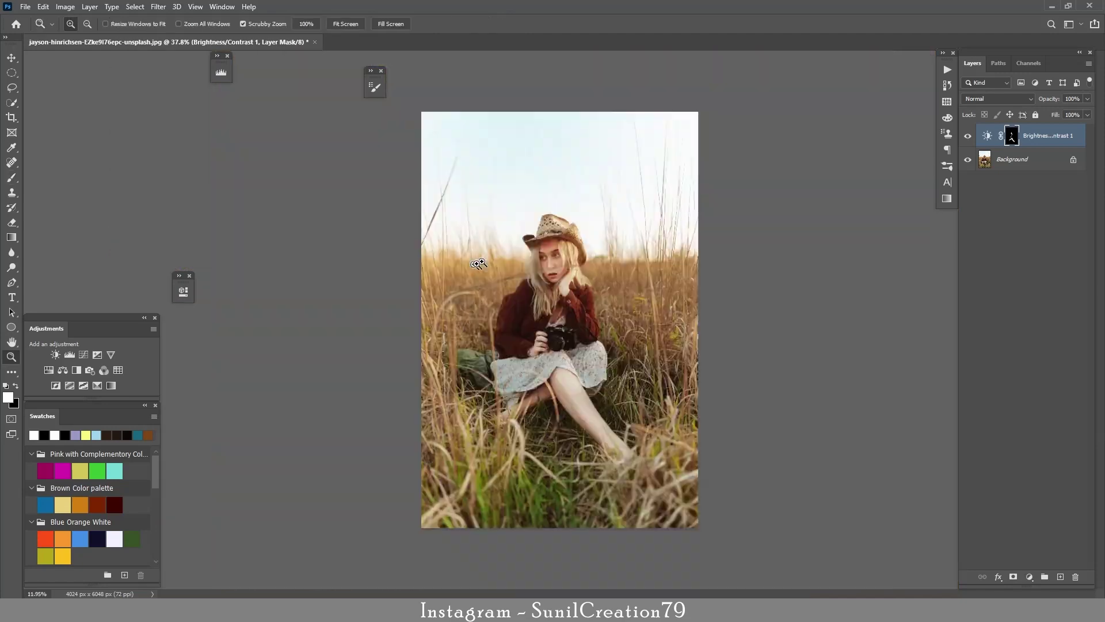
left_click_drag(585, 292, 627, 271)
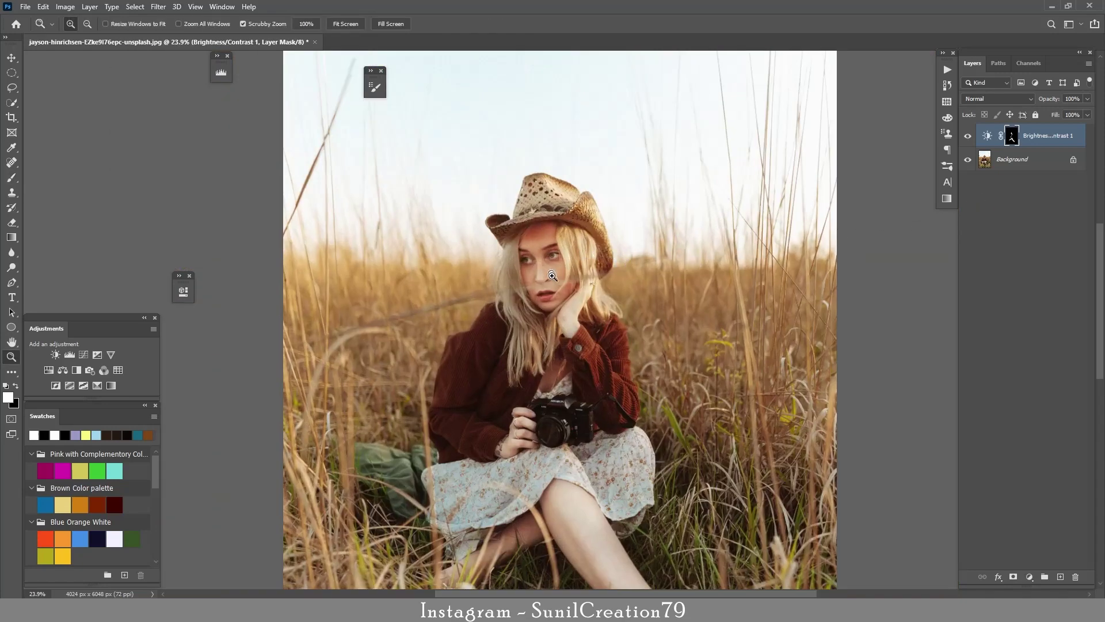
mouse_move(552, 275)
left_mouse_down()
mouse_move(597, 282)
mouse_move(514, 279)
mouse_move(525, 280)
left_mouse_up()
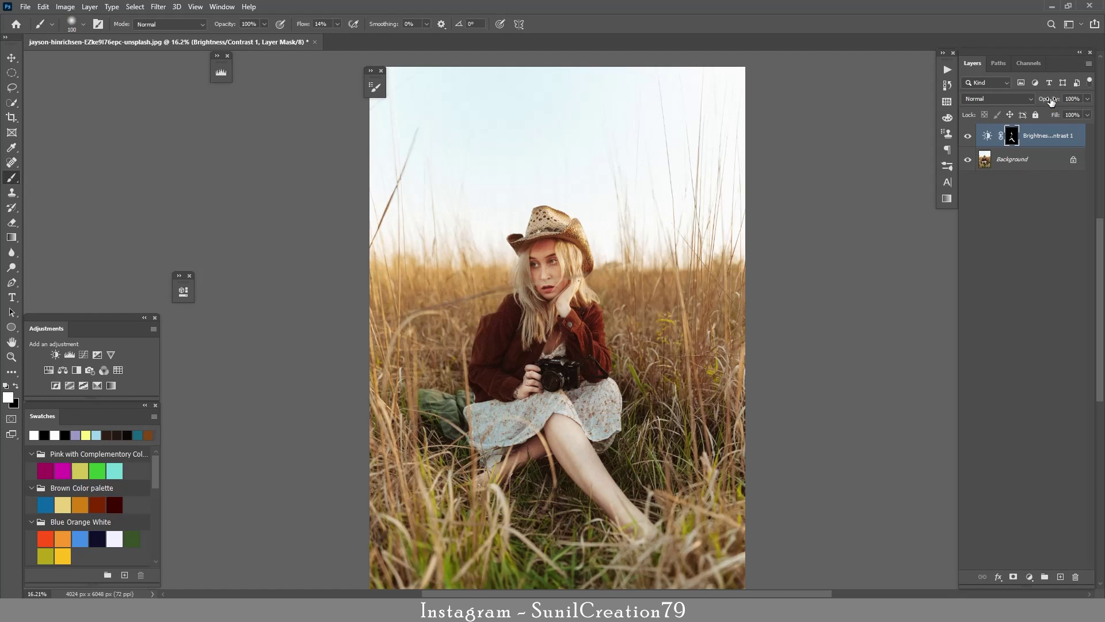
left_click_drag(1051, 102, 1049, 101)
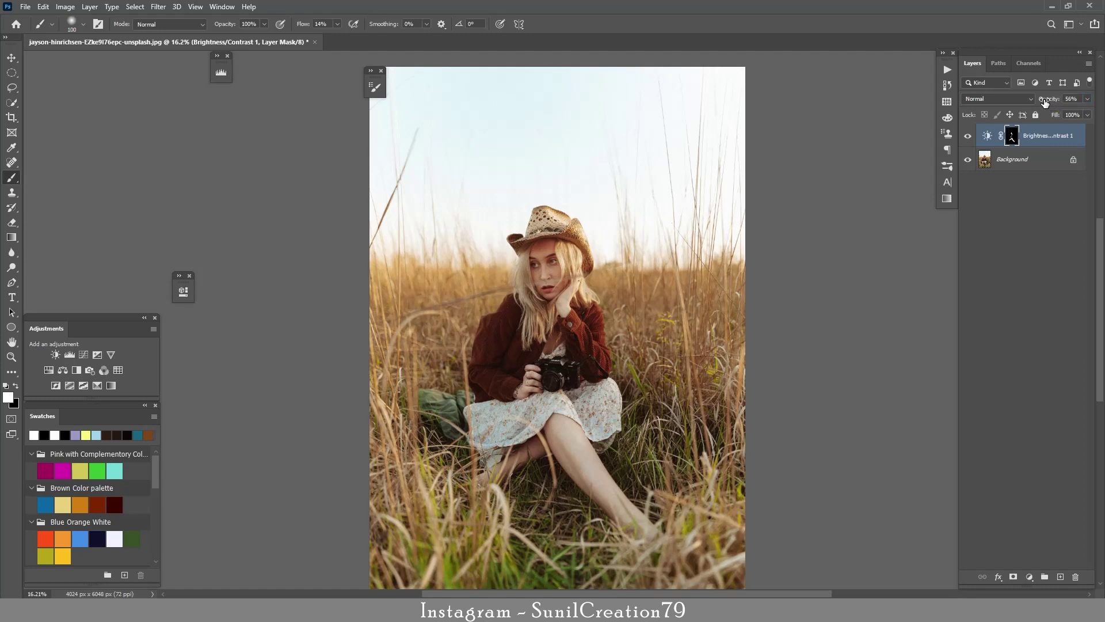
left_click_drag(1047, 102, 1053, 103)
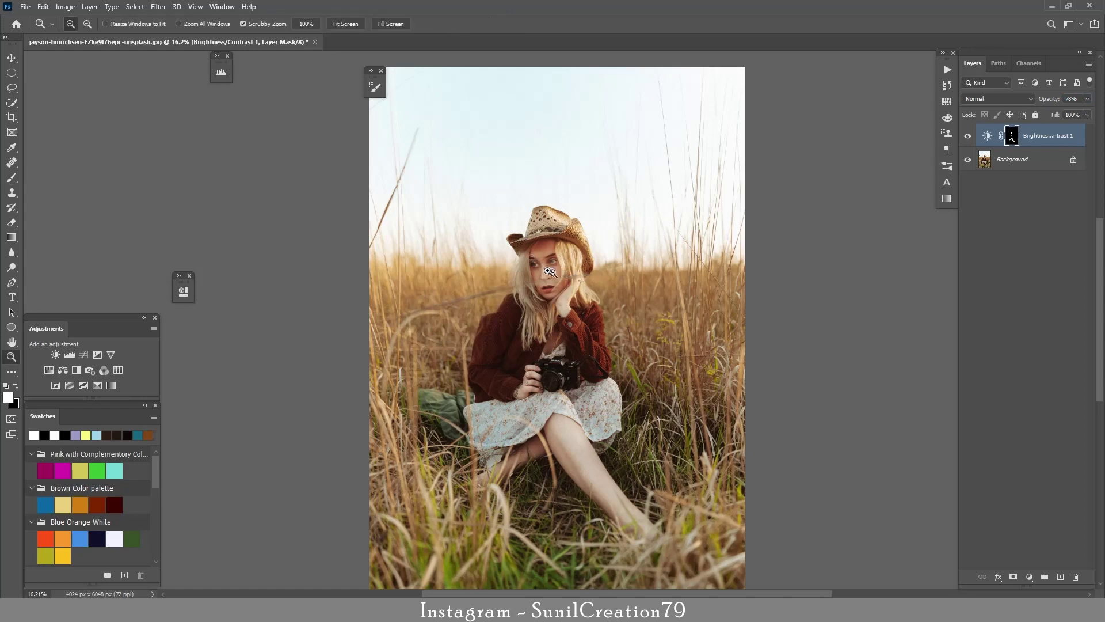
Brighten the blonde hair beside the face by painting white on the Brightness/Contrast mask.
scroll(533, 258, "up", 6)
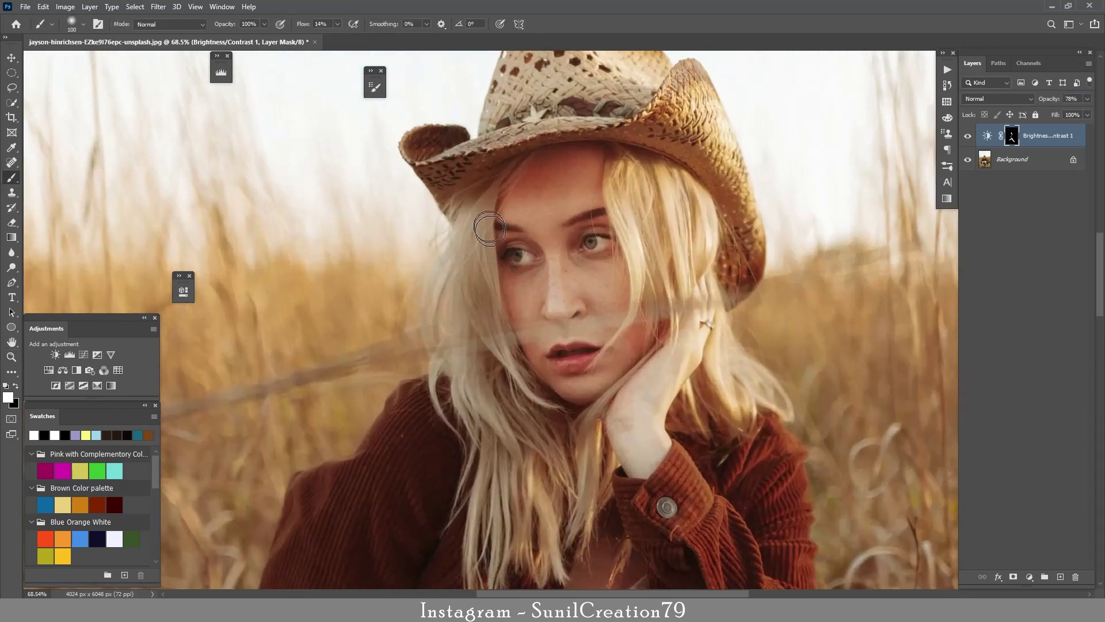
mouse_move(508, 175)
left_mouse_down()
mouse_move(496, 316)
mouse_move(475, 235)
mouse_move(484, 201)
mouse_move(478, 286)
mouse_move(524, 387)
mouse_move(505, 437)
mouse_move(521, 444)
mouse_move(547, 430)
mouse_move(468, 201)
left_mouse_up()
mouse_move(494, 354)
left_mouse_down()
mouse_move(506, 264)
mouse_move(525, 332)
mouse_move(455, 211)
mouse_move(511, 347)
mouse_move(497, 488)
mouse_move(593, 406)
mouse_move(595, 425)
mouse_move(544, 329)
mouse_move(464, 226)
mouse_move(501, 232)
left_mouse_up()
left_click_drag(499, 130, 503, 399)
Brighten the cowboy hat's brim and crown by painting white on the Brightness/Contrast mask.
mouse_move(496, 328)
left_mouse_down()
mouse_move(617, 310)
mouse_move(441, 327)
left_mouse_up()
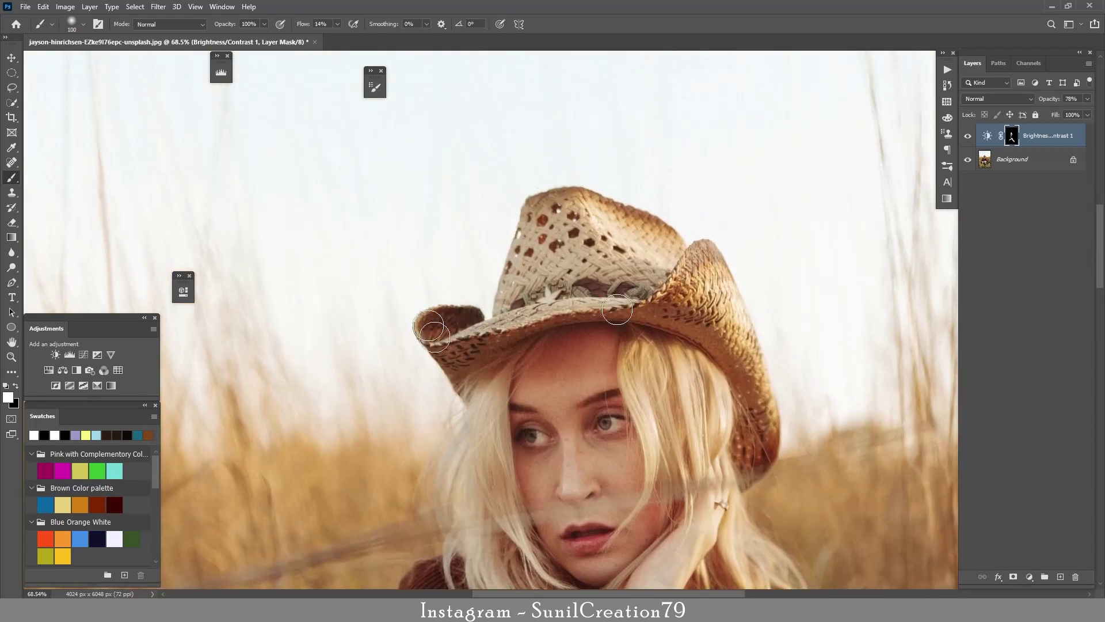
mouse_move(528, 207)
left_mouse_down()
mouse_move(540, 280)
mouse_move(587, 270)
mouse_move(580, 231)
mouse_move(679, 245)
mouse_move(708, 310)
mouse_move(521, 330)
left_mouse_up()
mouse_move(702, 257)
left_mouse_down()
mouse_move(750, 357)
mouse_move(748, 473)
mouse_move(592, 238)
left_mouse_up()
mouse_move(561, 142)
left_mouse_down()
mouse_move(558, 217)
mouse_move(562, 141)
mouse_move(590, 328)
mouse_move(624, 313)
mouse_move(585, 393)
mouse_move(538, 268)
mouse_move(469, 382)
mouse_move(409, 340)
mouse_move(438, 484)
mouse_move(466, 514)
left_mouse_up()
Compare the photo with and without the Brightness/Contrast layer, and reduce the layer's opacity to 60%.
key("z")
mouse_move(550, 343)
left_mouse_down()
mouse_move(512, 380)
mouse_move(616, 380)
left_mouse_up()
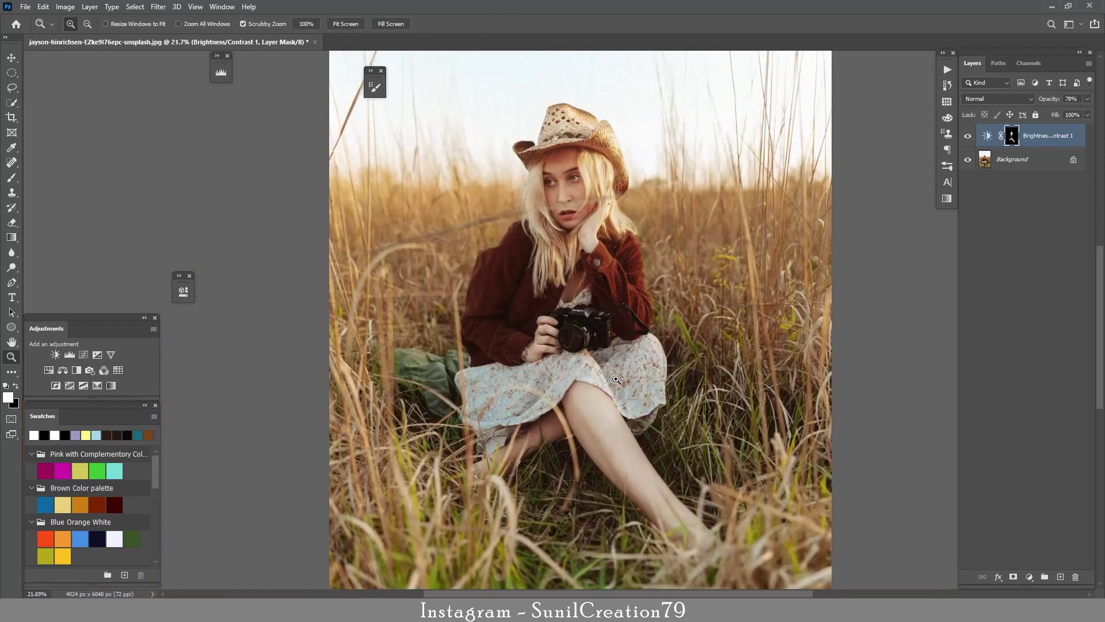
key("b")
left_click(968, 137)
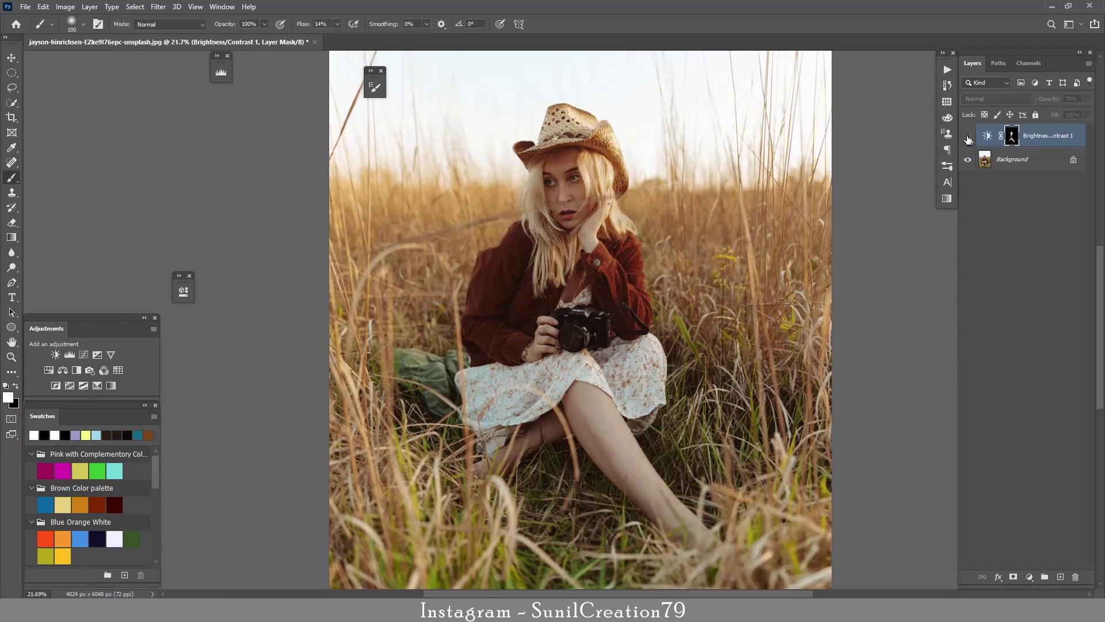
left_click(968, 136)
left_click_drag(1050, 100, 1042, 102)
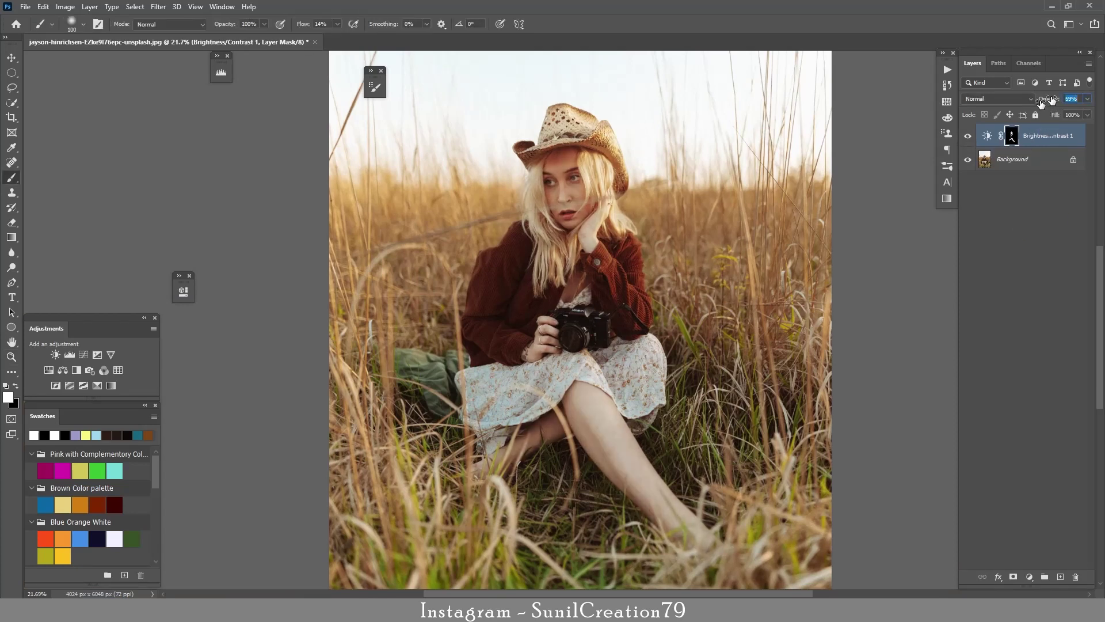
Add a Selective Color adjustment layer directly above the Background layer.
left_click(1030, 162)
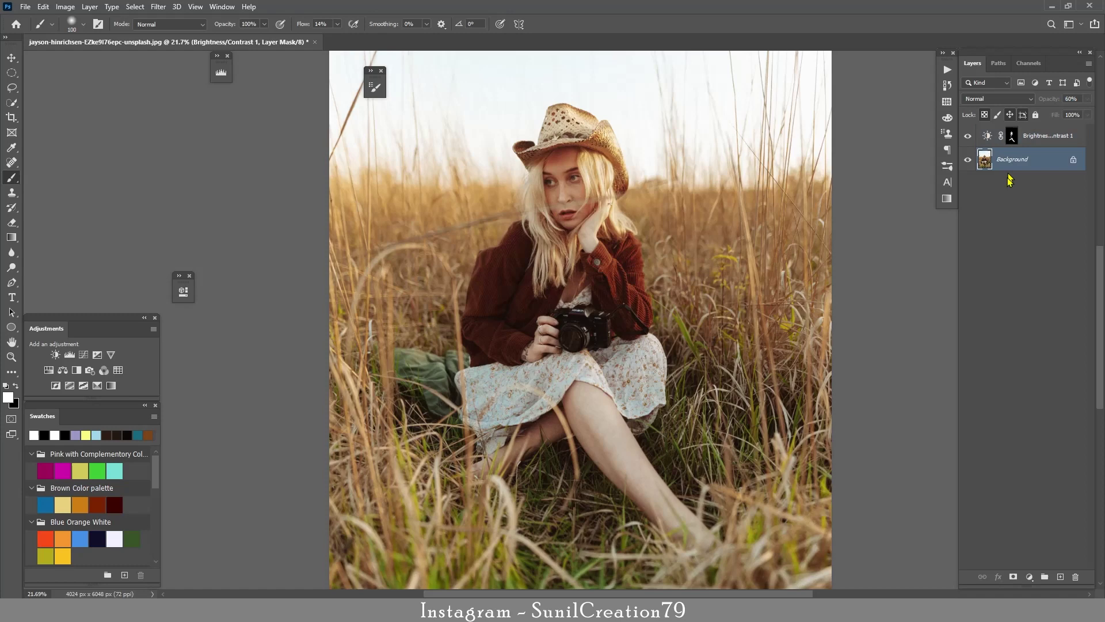
left_click(1029, 576)
left_click(1034, 568)
Set the Selective Color Yellows to about Cyan -17, Magenta +14, Yellow +24 and Black +46, and compare the photo without each adjustment.
left_click(293, 338)
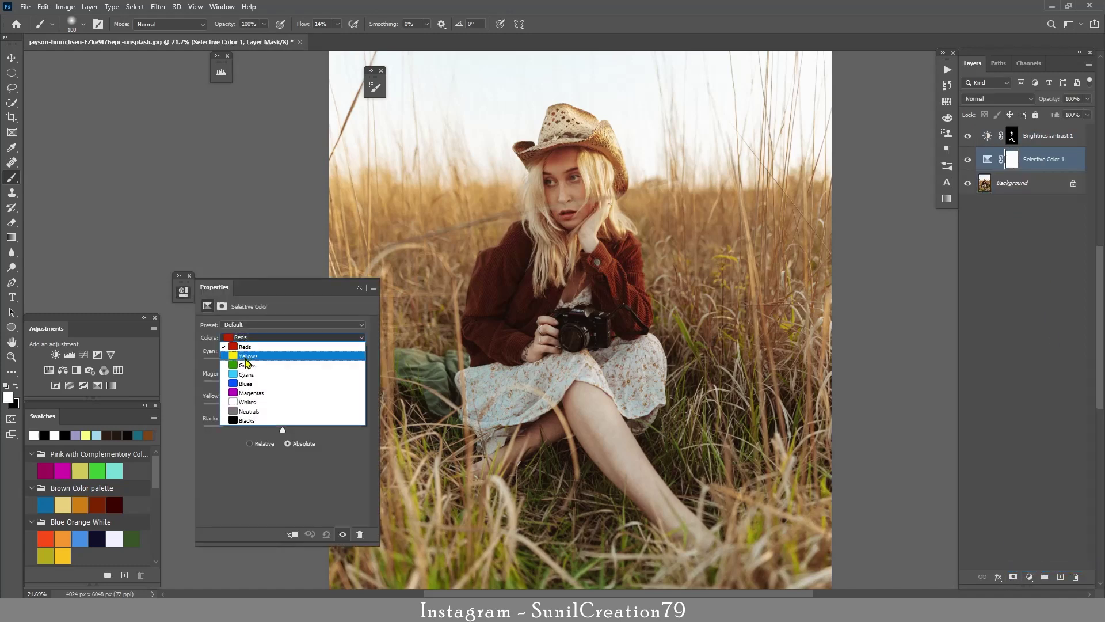
left_click(270, 348)
left_click_drag(282, 430, 295, 396)
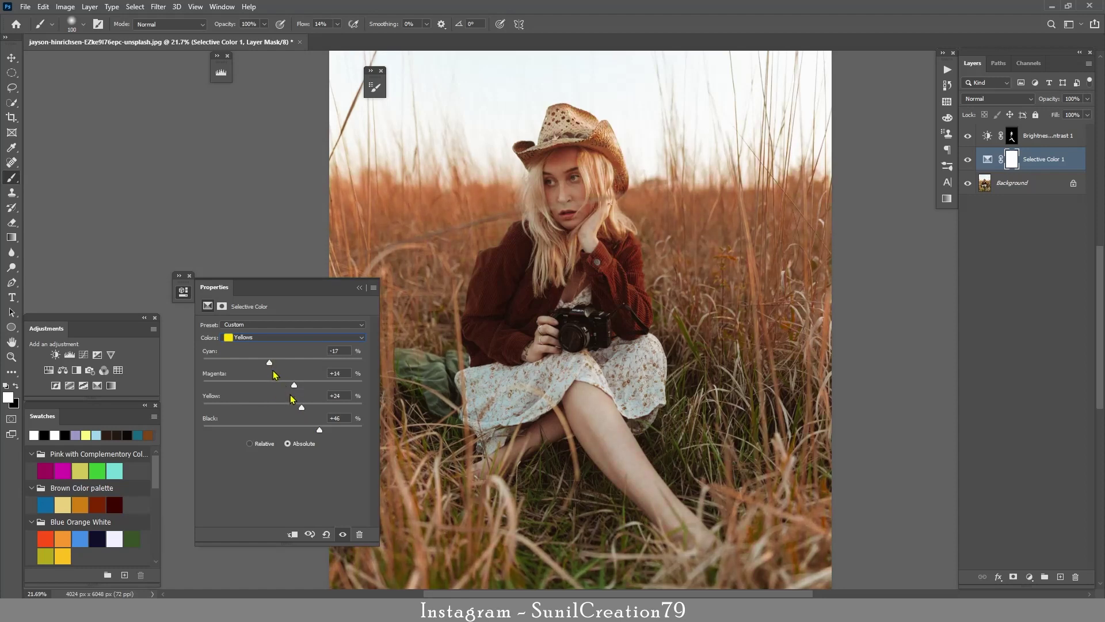
left_click_drag(286, 395, 294, 390)
left_click(359, 287)
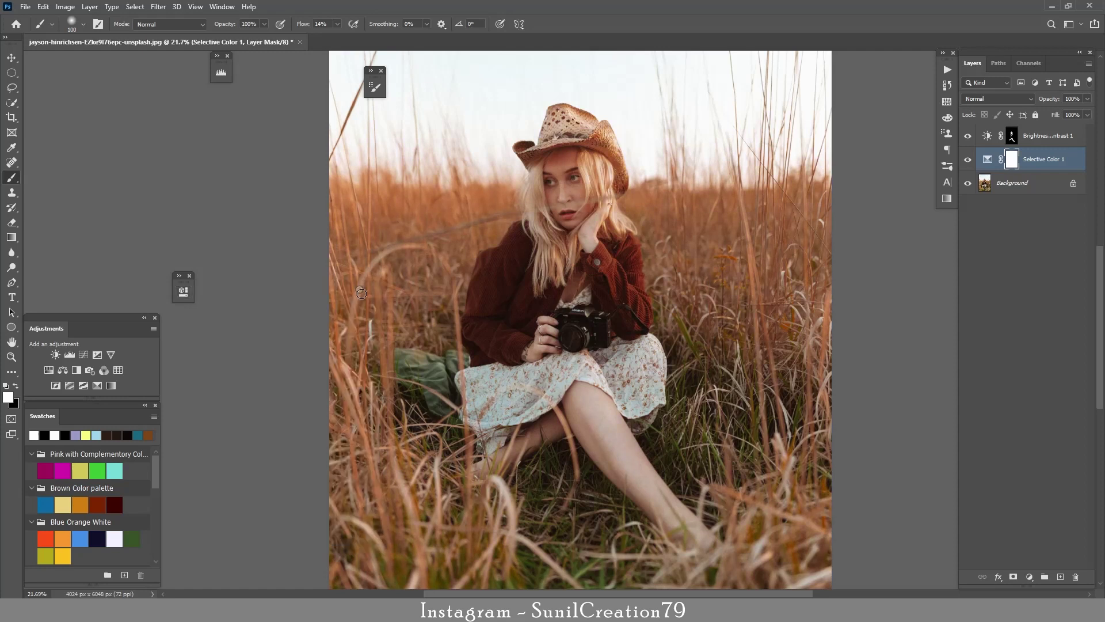
left_click(967, 161)
left_click(967, 162)
left_click(967, 137)
left_click(967, 137)
scroll(677, 270, "down", 2)
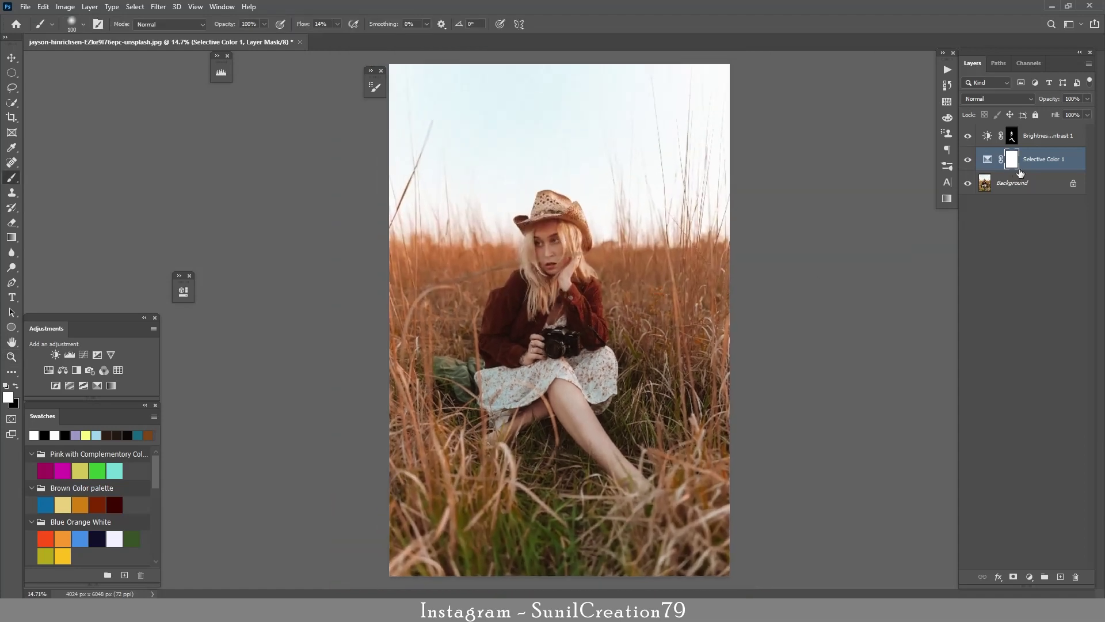
Add a dark reddish-brown Solid Color fill layer above the Brightness/Contrast layer.
left_click(1036, 141)
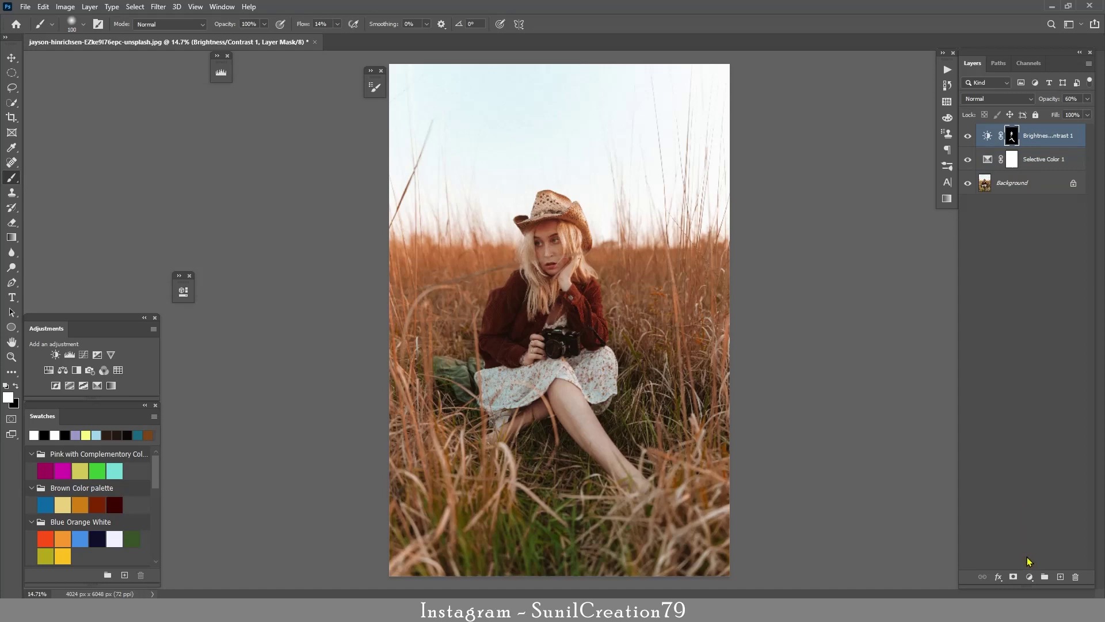
left_click(1029, 576)
left_click(1021, 375)
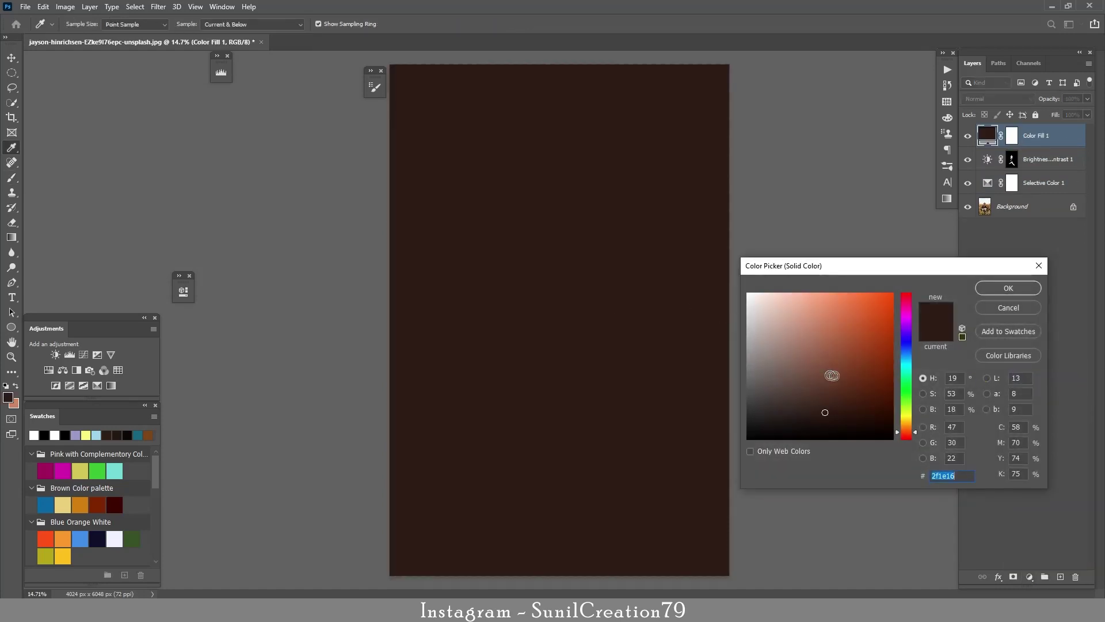
left_click_drag(831, 376, 863, 378)
left_click(997, 291)
Set the Color Fill layer's blend mode to Lighter Color and its opacity to 17%.
left_click(997, 98)
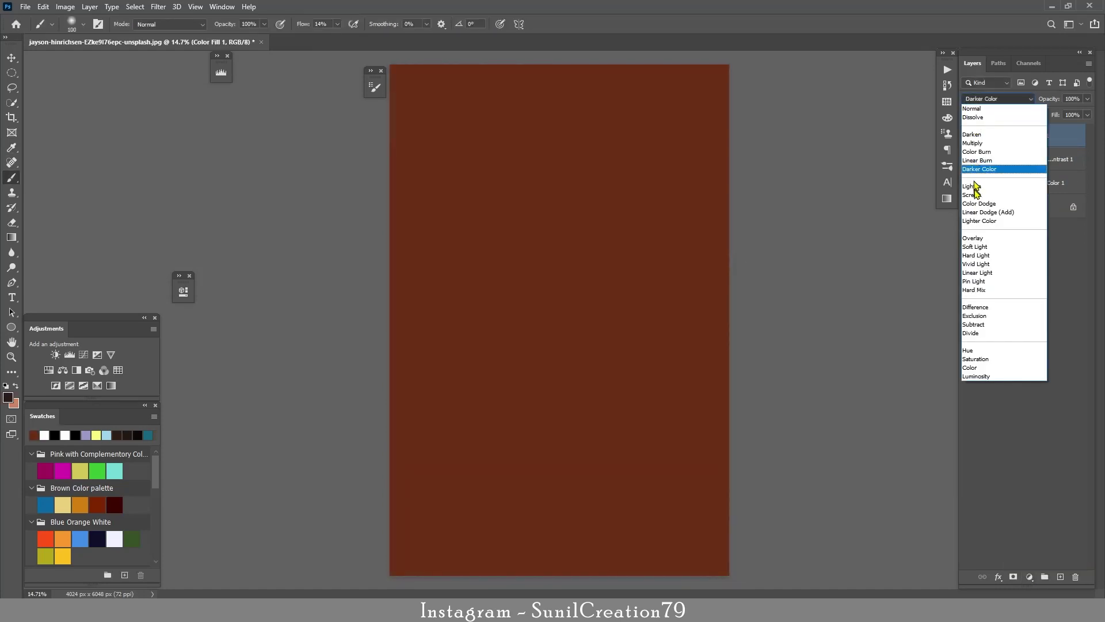
left_click(976, 220)
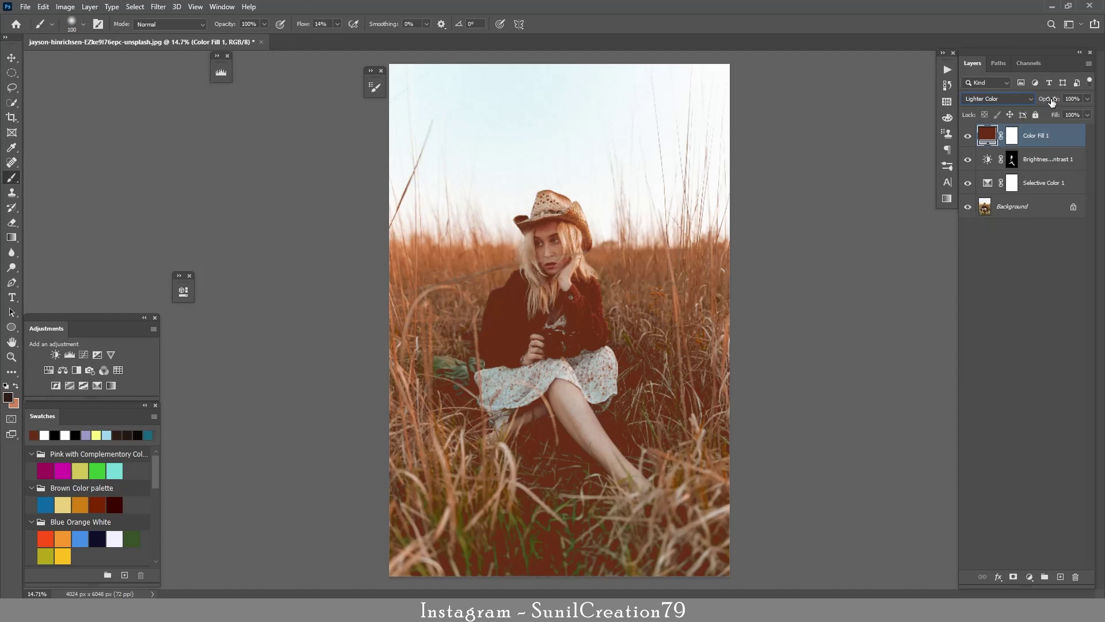
left_click_drag(1052, 102, 1008, 110)
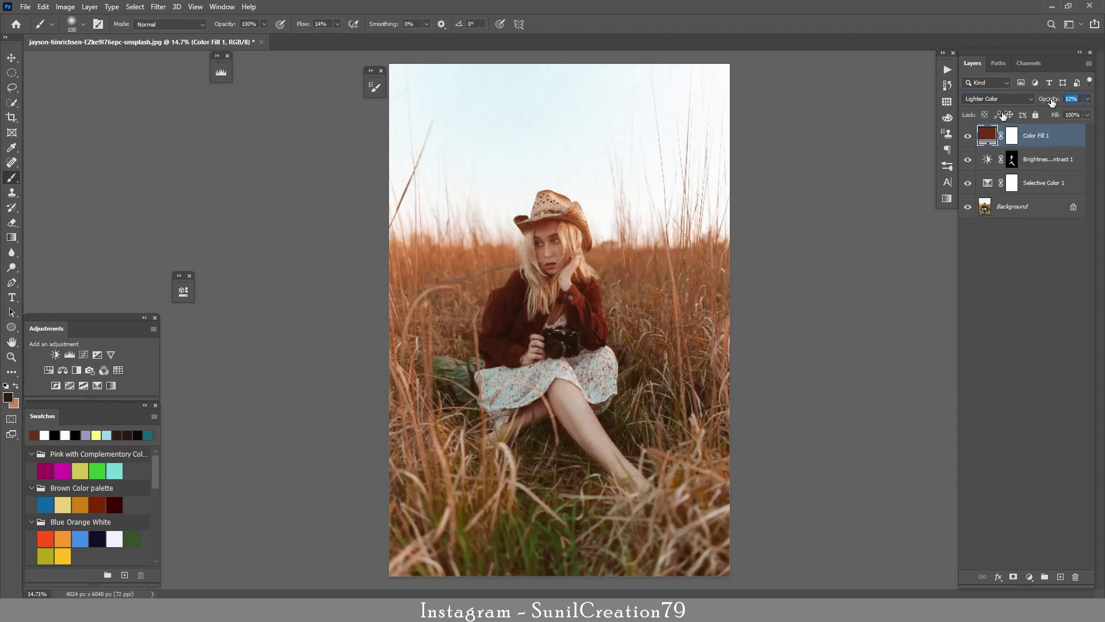
left_click_drag(1005, 114, 1006, 114)
Examine the portrait close up and in full, comparing it with and without the Color Fill layer.
left_click(1012, 141)
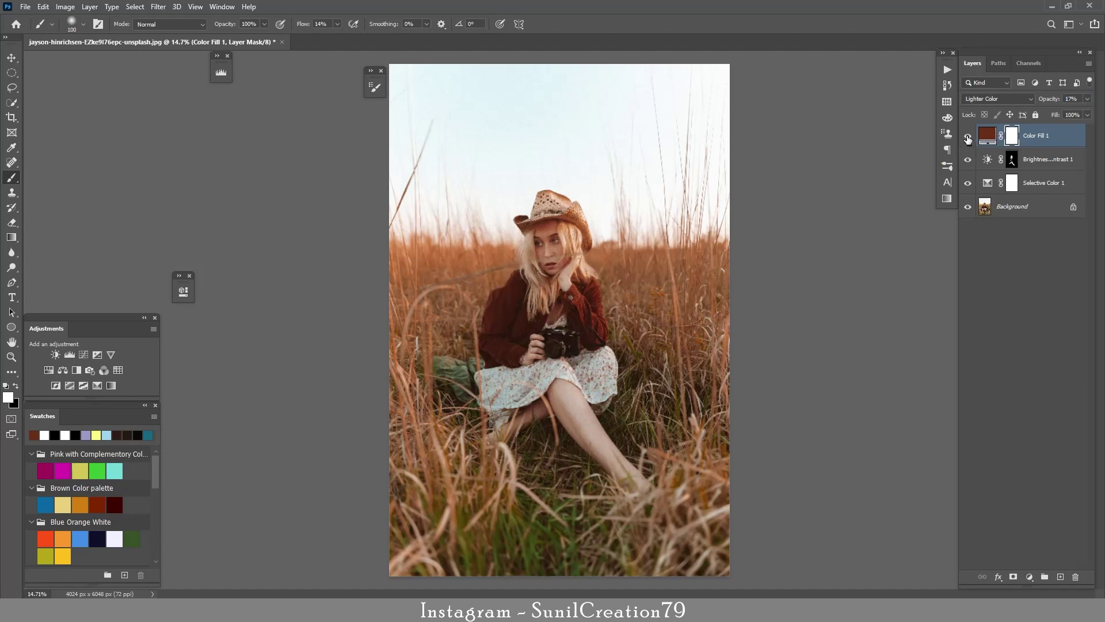
left_click(985, 138)
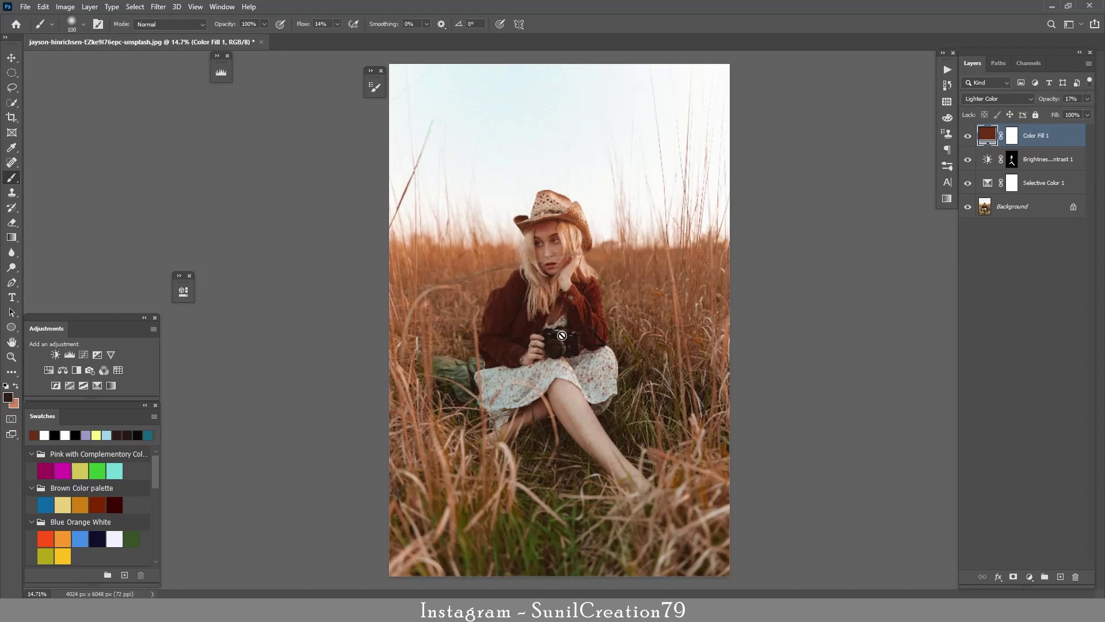
scroll(562, 336, "up", 3)
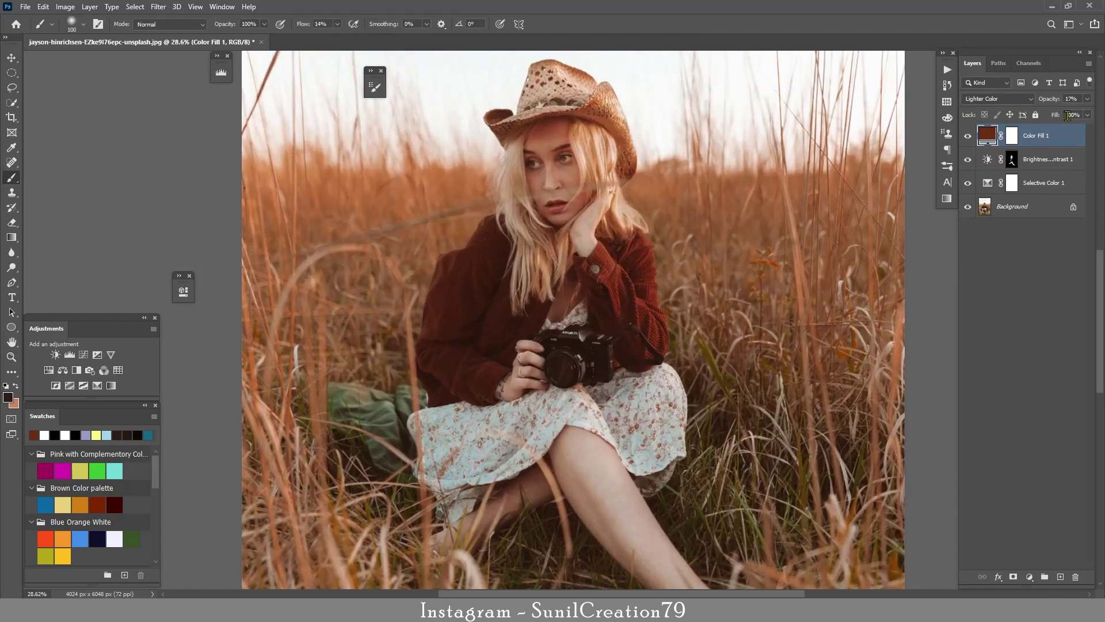
left_click(968, 138)
left_click(968, 138)
left_click(1011, 136)
key("alt+space")
mouse_move(574, 213)
left_mouse_down()
mouse_move(530, 224)
mouse_move(541, 224)
left_mouse_up()
left_click_drag(564, 180, 626, 233)
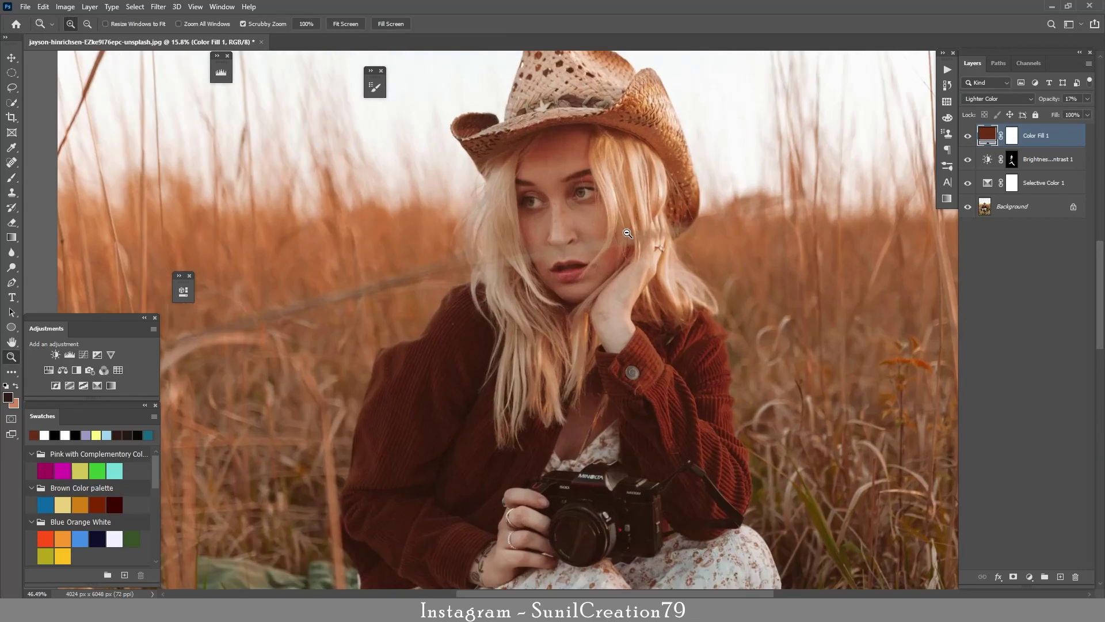
scroll(627, 234, "down", 5)
left_click_drag(596, 152, 621, 158)
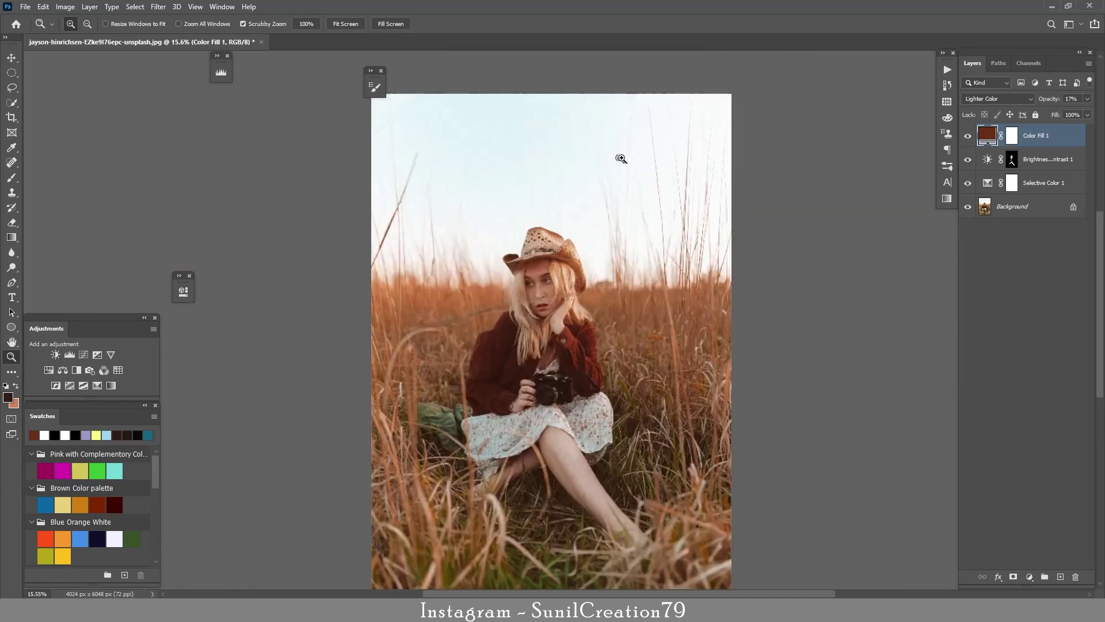
key("b")
left_click(967, 136)
left_click(968, 137)
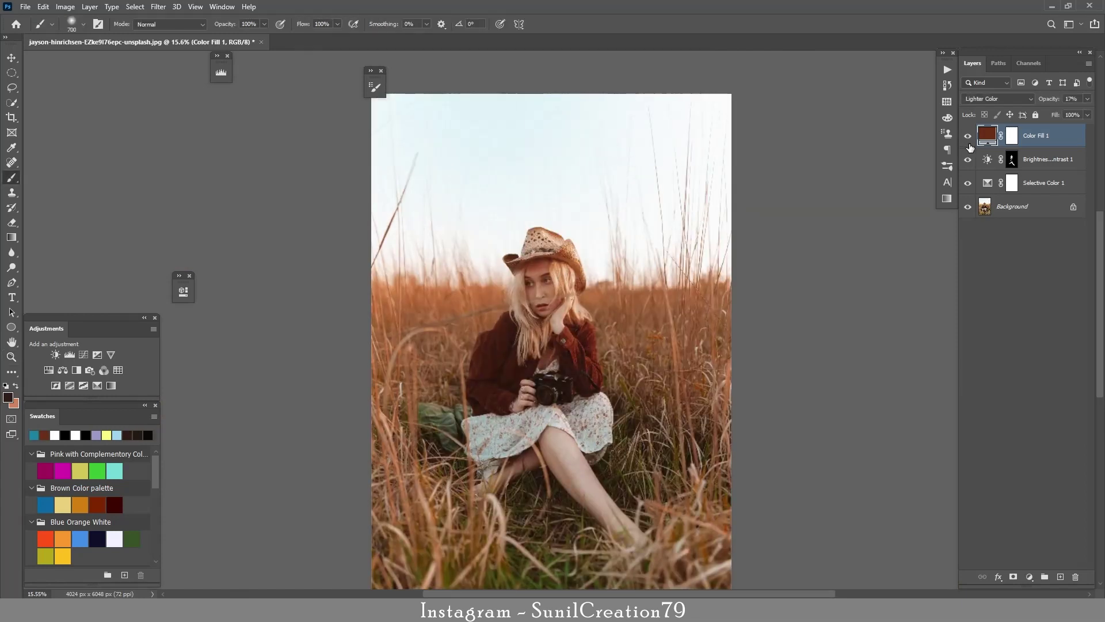
Restrict the Color Fill layer with a lower Blend If white limit on the underlying layer and set its opacity to 7%.
double_click(1067, 141)
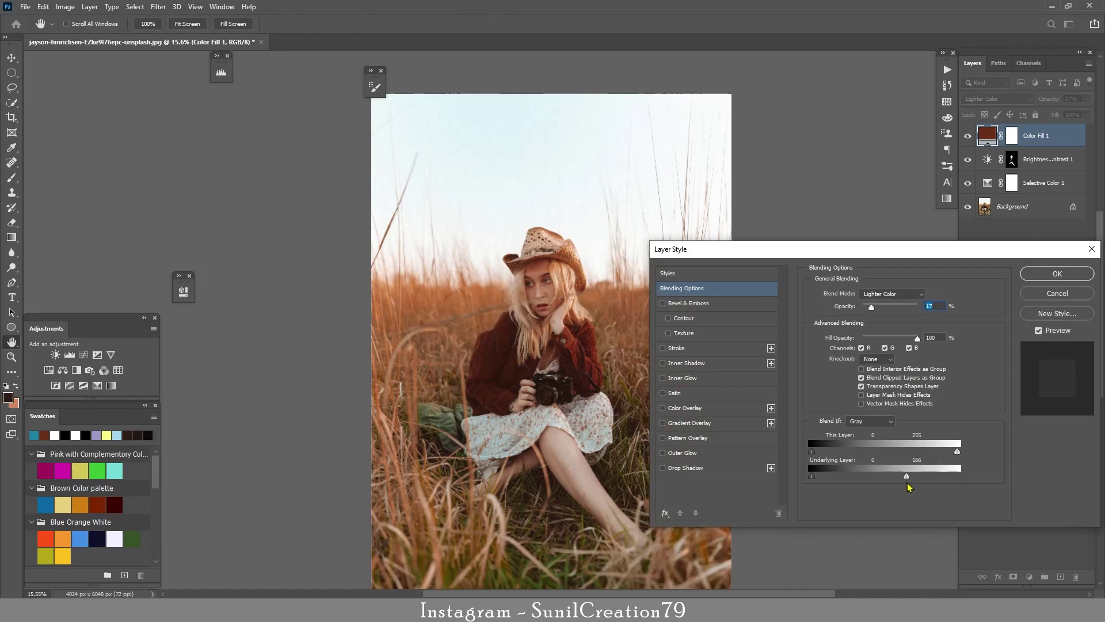
left_click_drag(907, 476, 873, 478)
left_click(1032, 274)
left_click(967, 141)
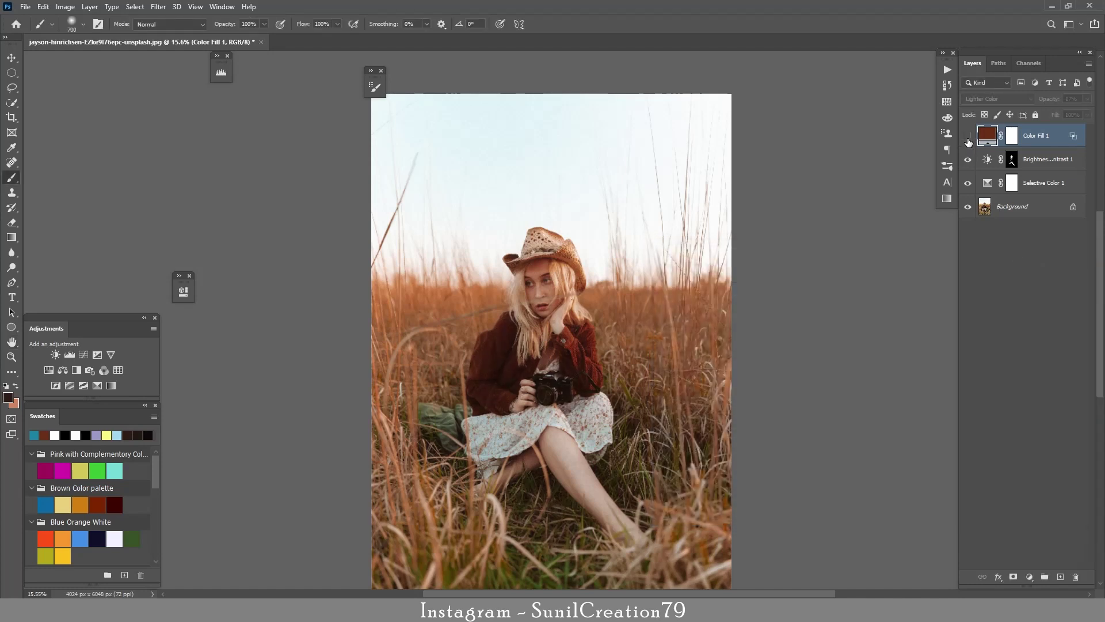
left_click(967, 136)
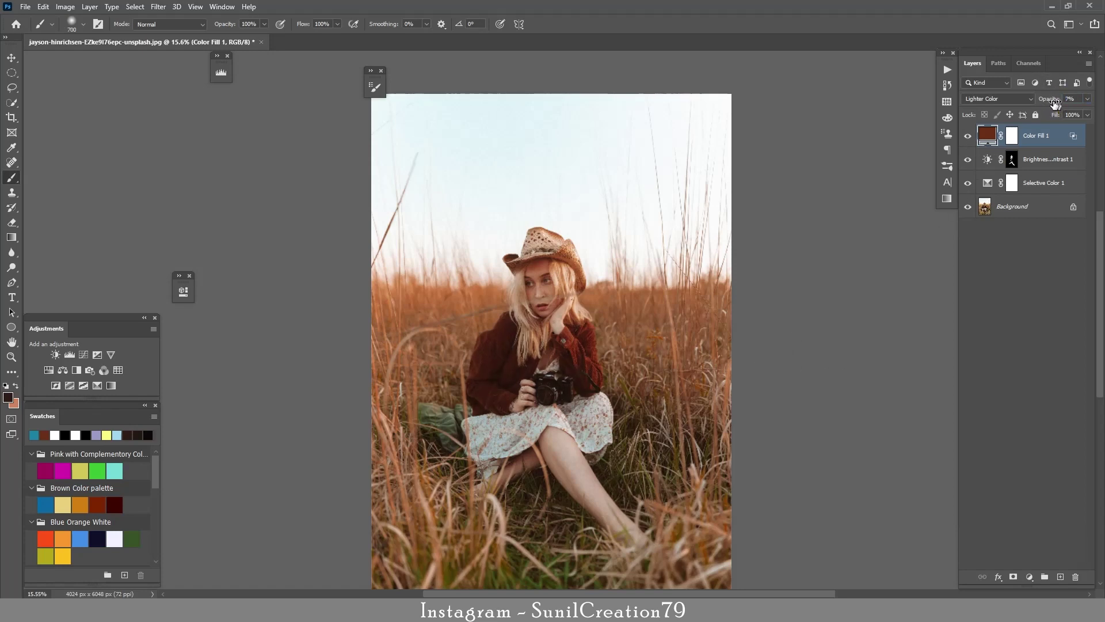
left_click(969, 138)
left_click(967, 137)
Examine the woman's face close up and compare the photo with and without the Brightness/Contrast layer.
key("z")
left_click_drag(552, 318, 605, 313)
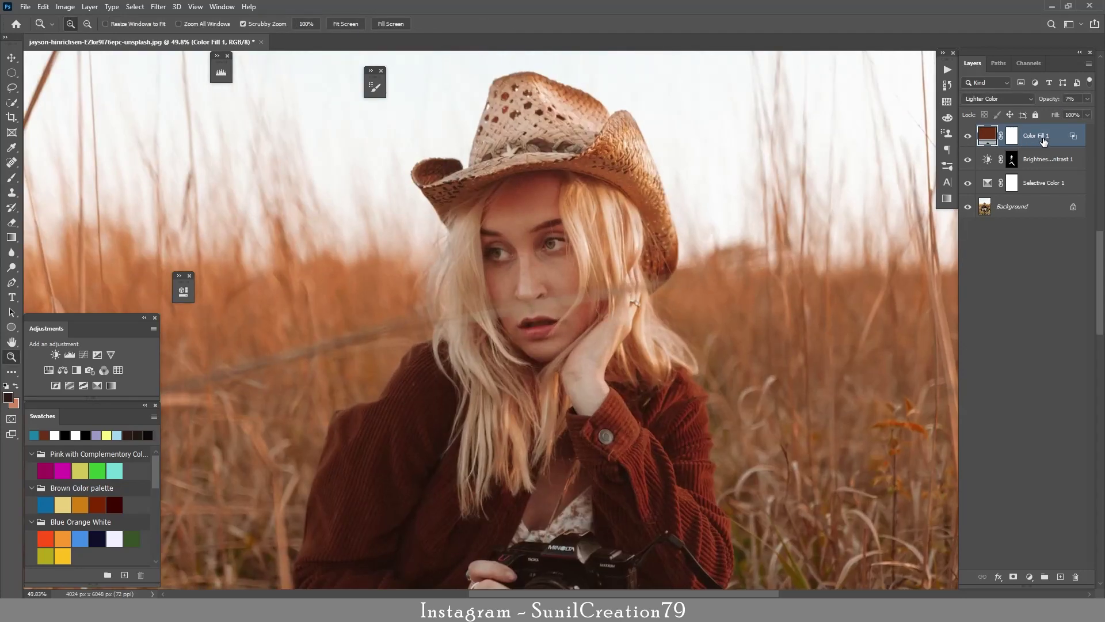
left_click(968, 160)
left_click(968, 159)
left_click_drag(633, 267, 647, 361)
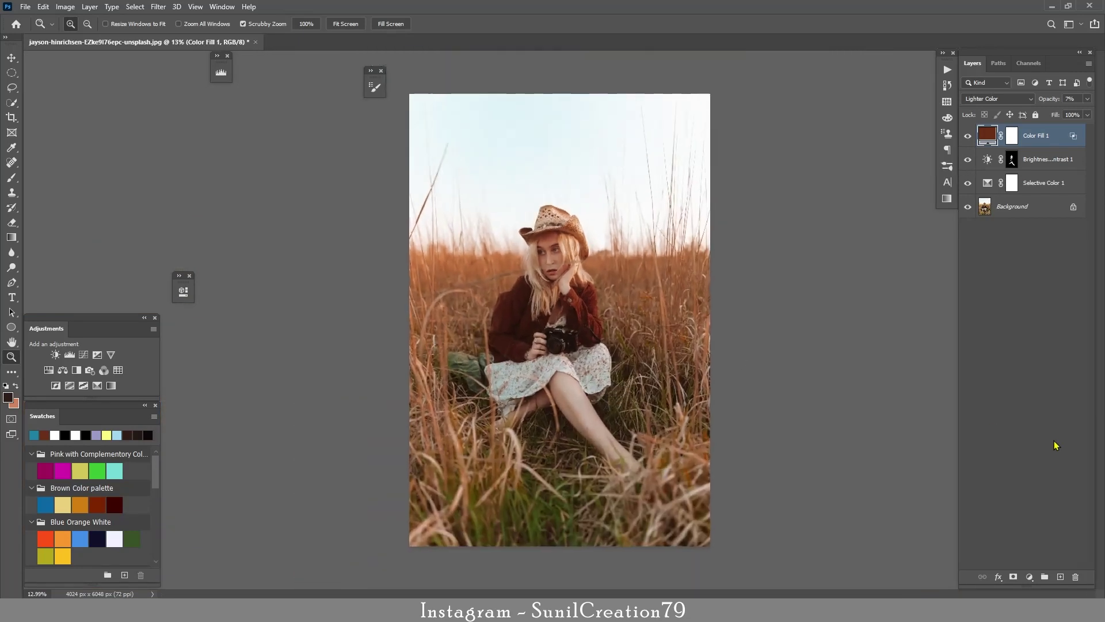
Stamp all visible layers into a new layer on top and convert it for Smart Filters.
key("ctrl+shift+alt+e")
left_click(159, 6)
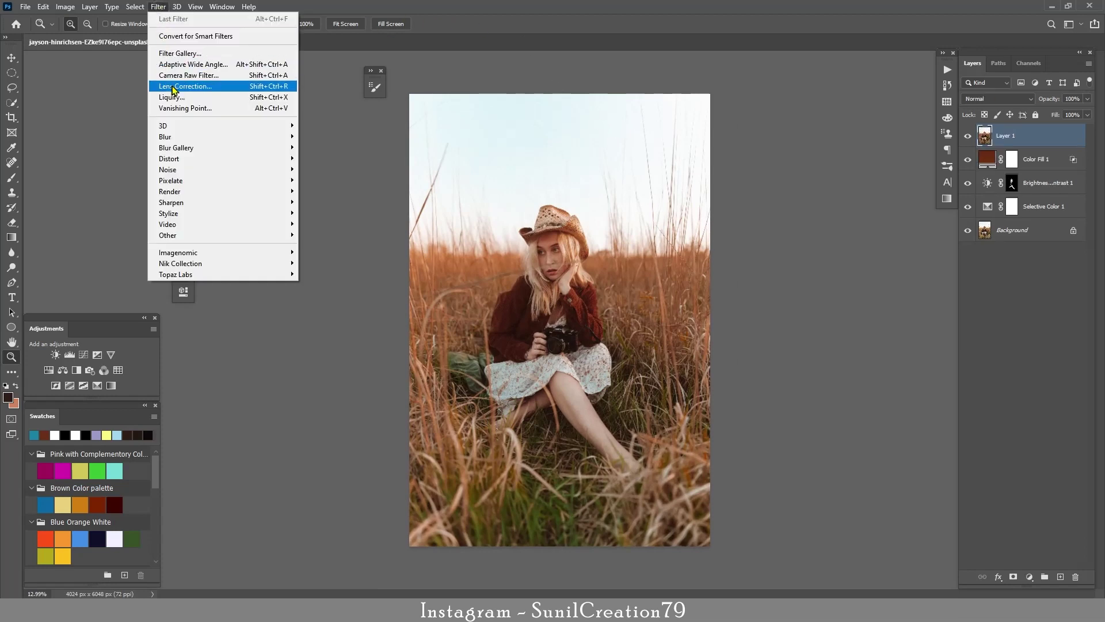
left_click(198, 33)
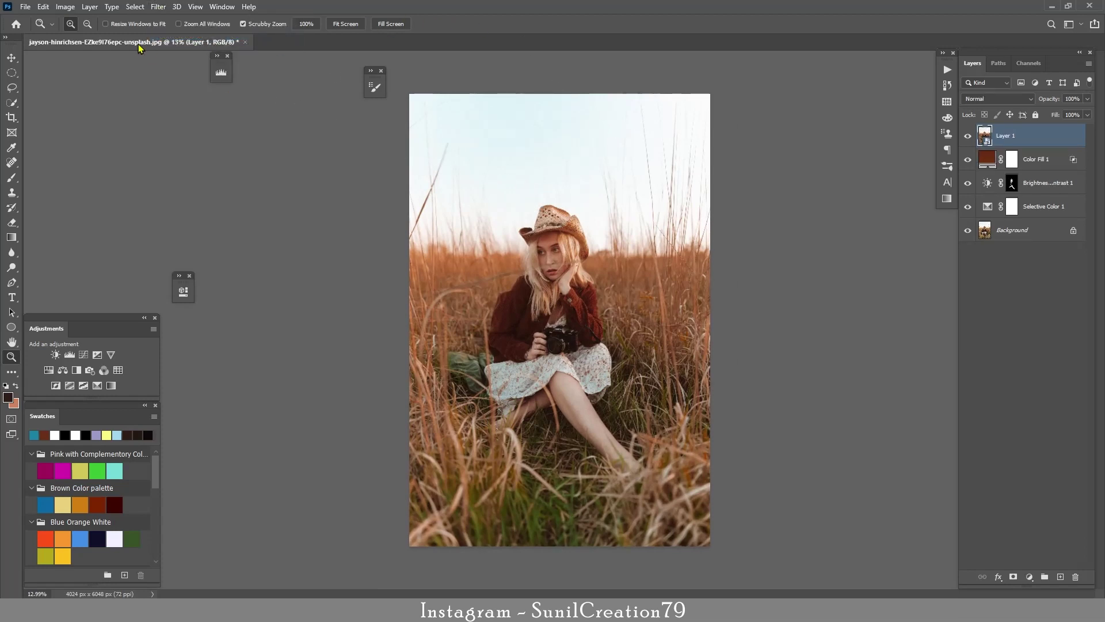
Open the stamped layer in the Camera Raw Filter and set the Global color grade to about Hue 209, Saturation 11.
left_click(158, 7)
left_click(201, 76)
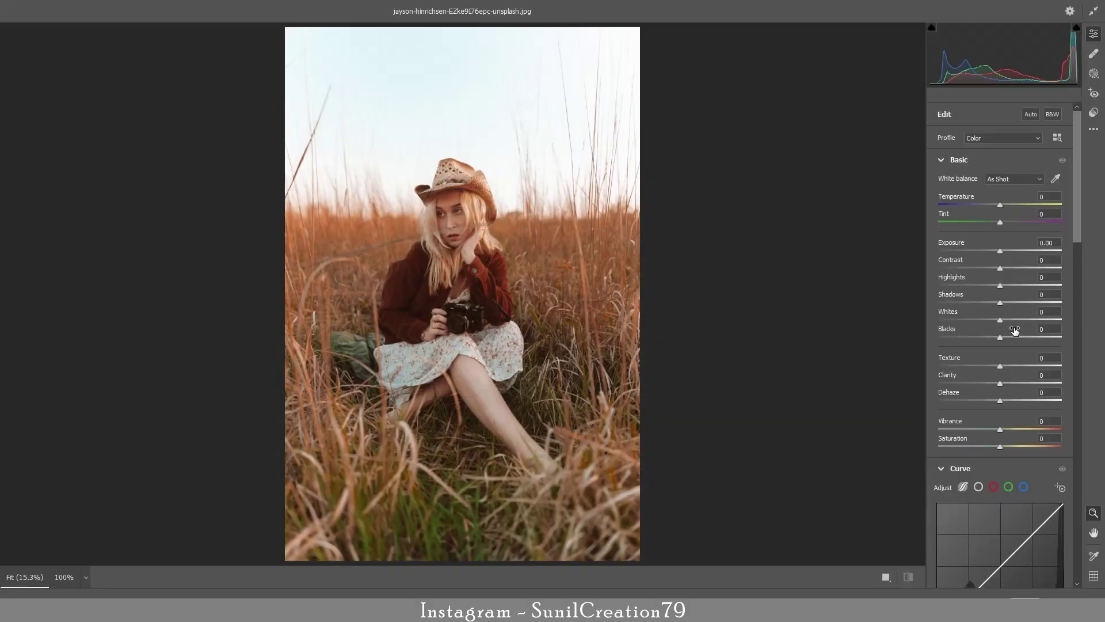
scroll(1040, 467, "down", 8)
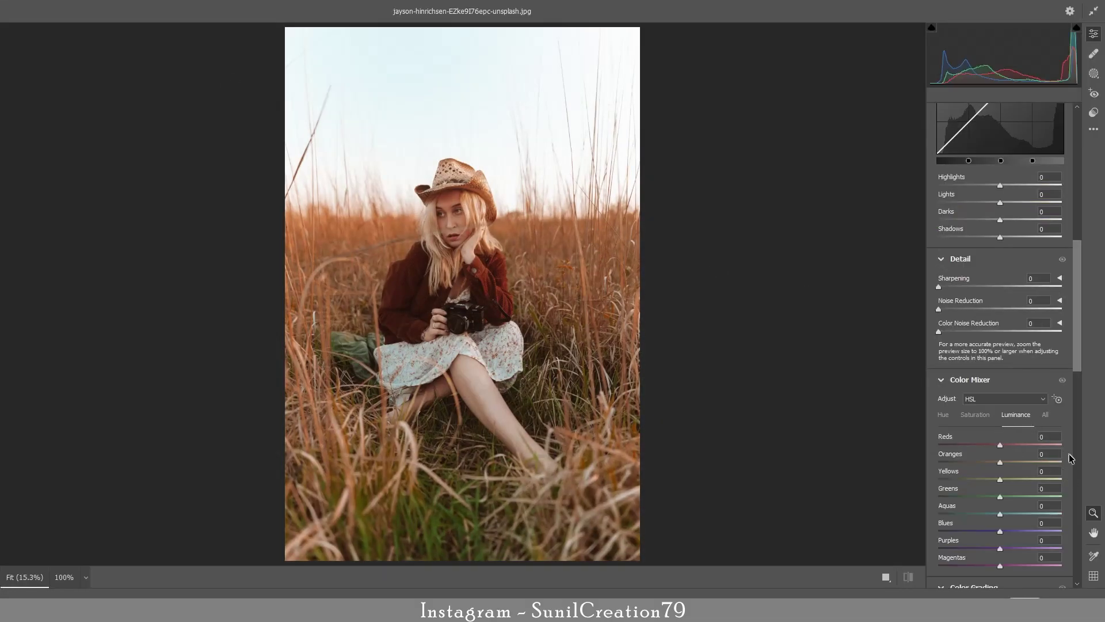
scroll(1071, 457, "down", 6)
left_click(1043, 129)
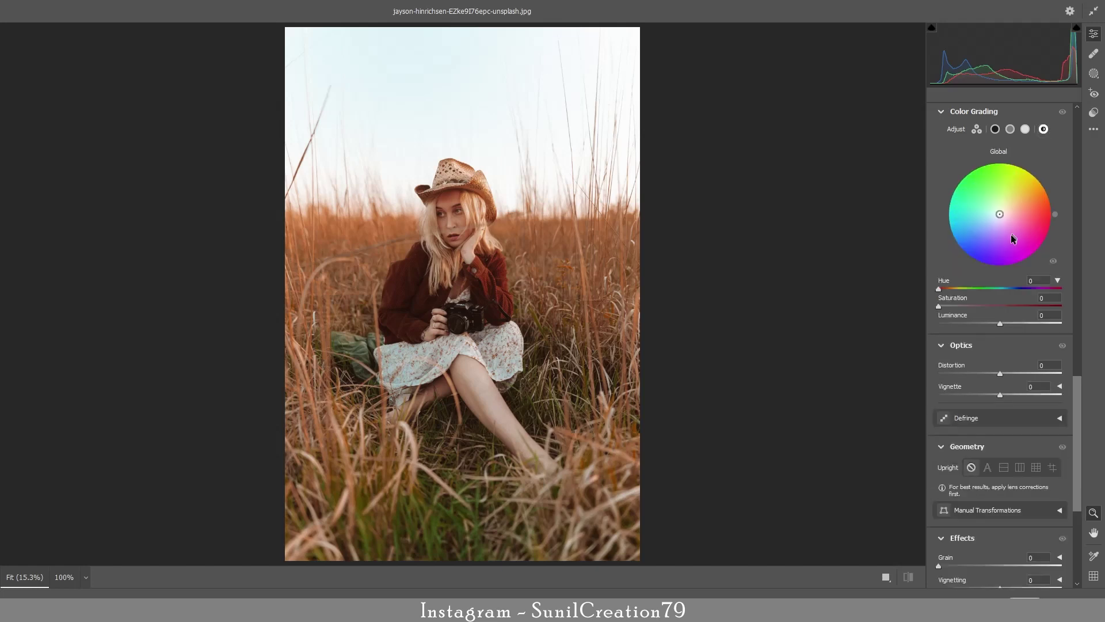
left_click_drag(999, 214, 995, 218)
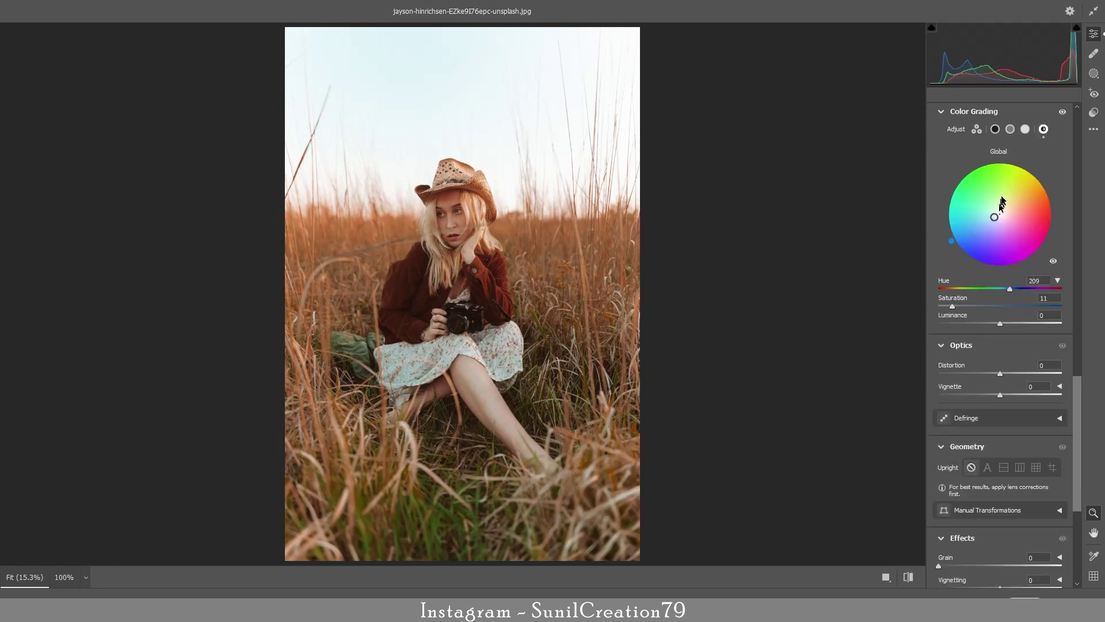
Set the Highlights color grade to about Hue 99 and Saturation 13.
left_click(1025, 128)
left_click(1008, 213)
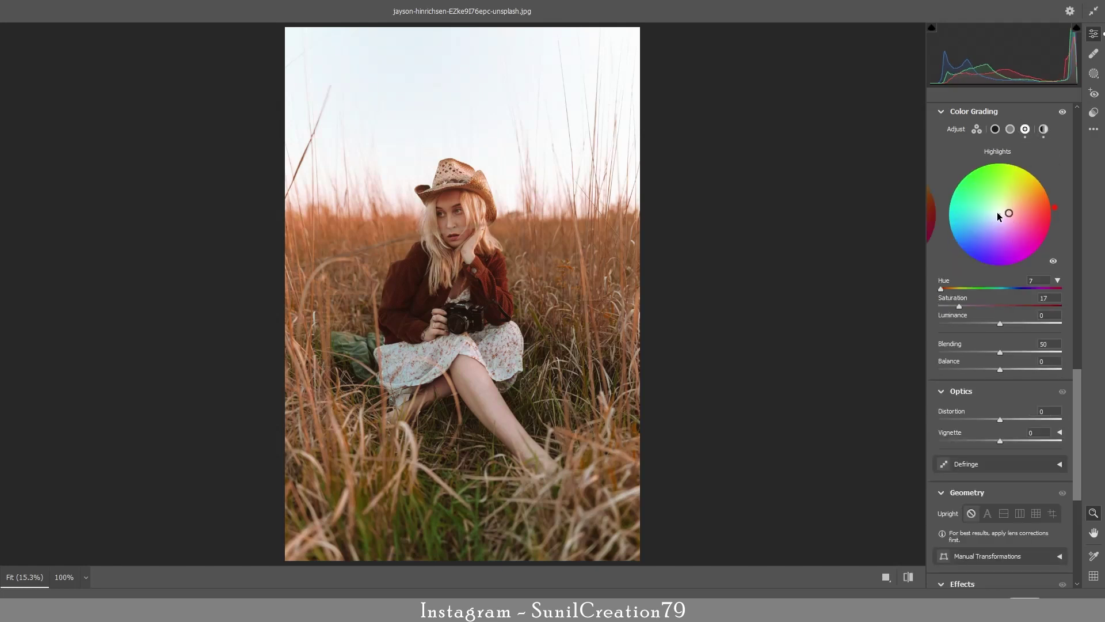
left_click_drag(998, 212, 998, 209)
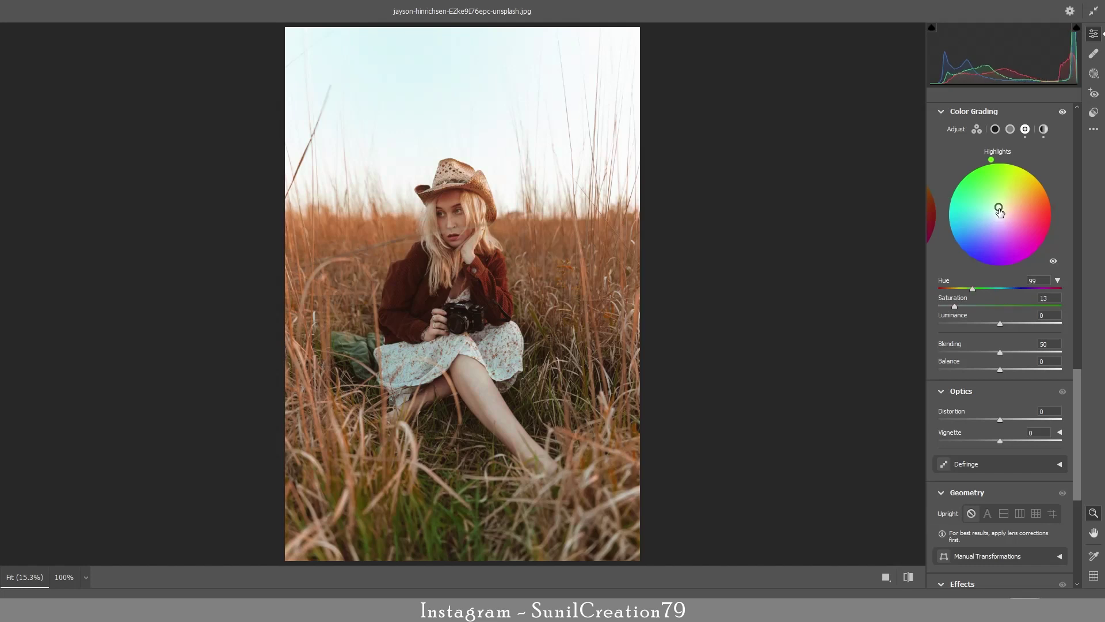
Grade the Midtones at about Hue 29 and Saturation 11, and give the Shadows a faint tint.
left_click(1010, 129)
left_click(1005, 214)
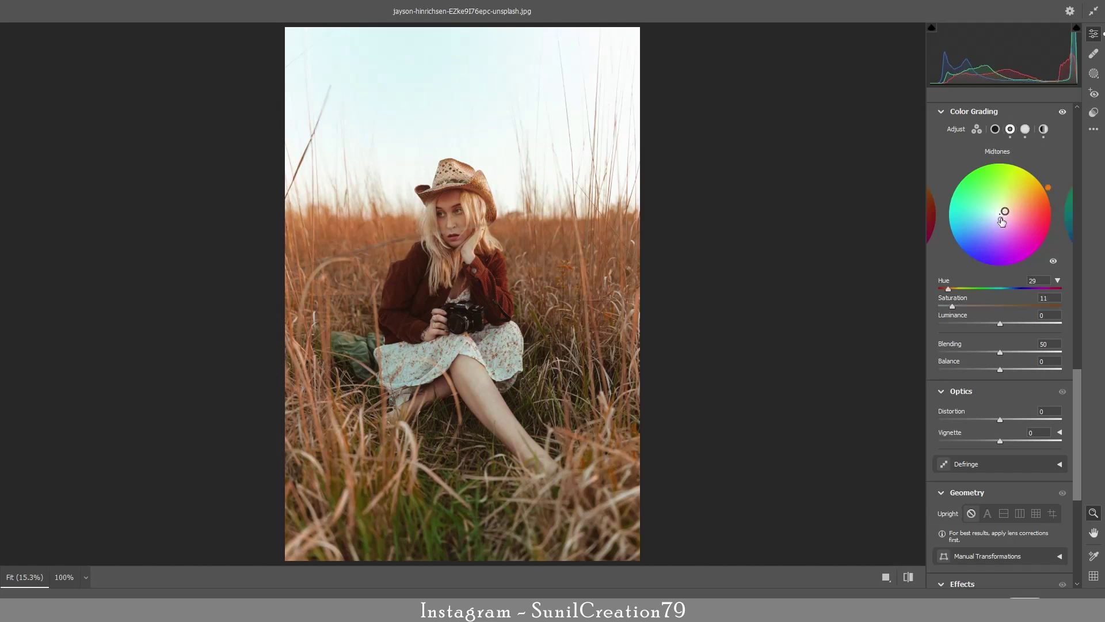
left_click(995, 129)
left_click(999, 211)
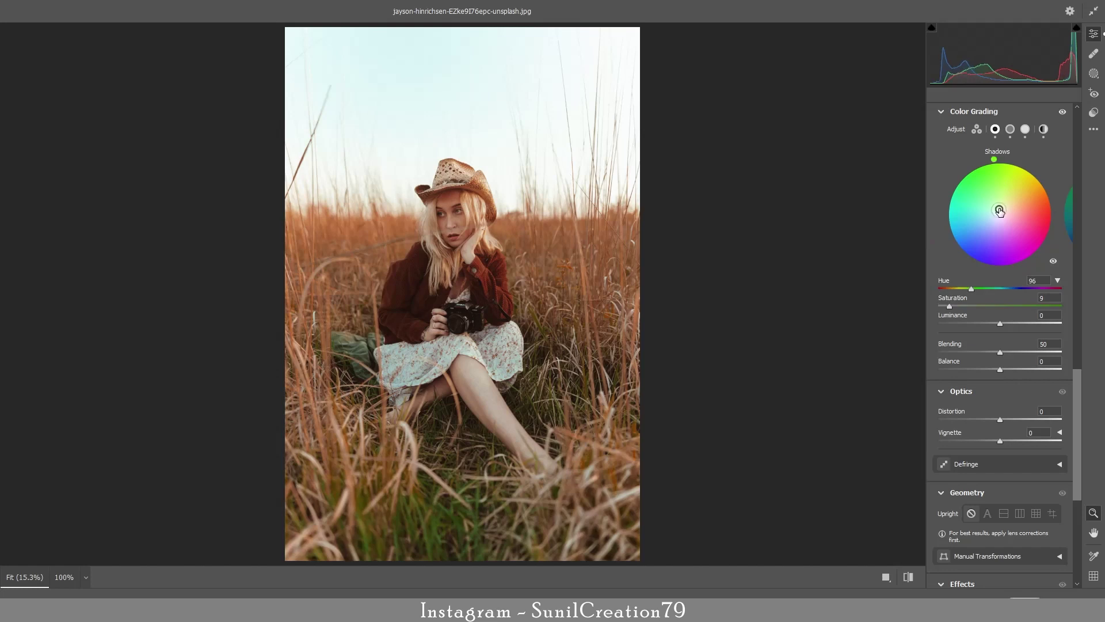
left_click_drag(998, 219, 998, 212)
left_click(1000, 217)
Set the Calibration saturation to Blue Primary +36, Green Primary -6 and Red Primary -5, with the Red Primary hue at 0.
scroll(1019, 587, "down", 5)
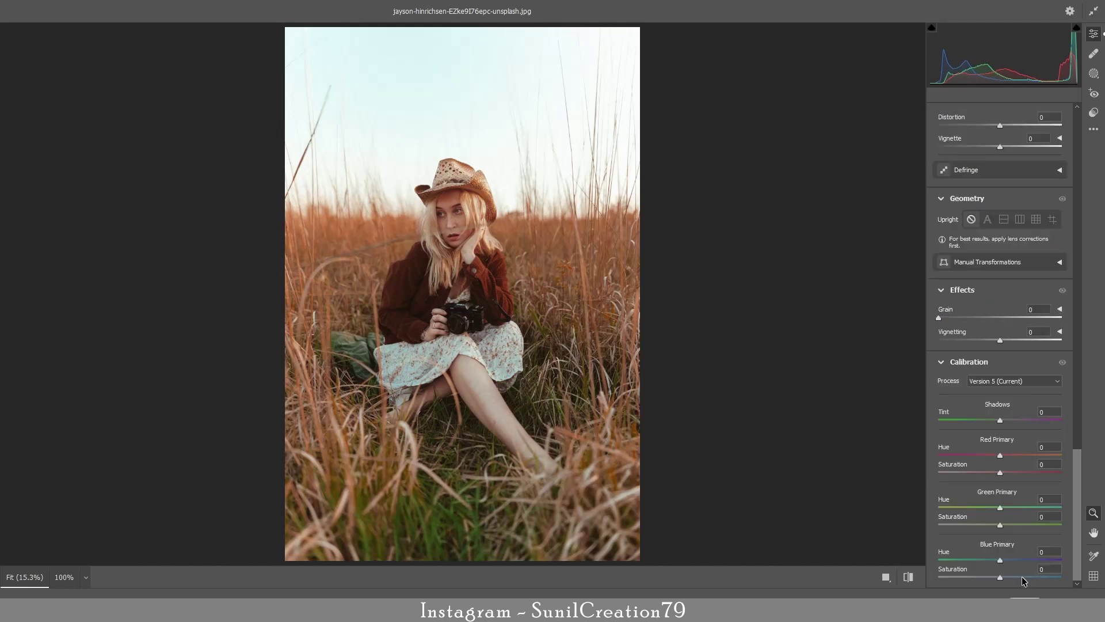
left_click(1023, 577)
mouse_move(985, 527)
left_mouse_down()
mouse_move(1010, 526)
mouse_move(996, 525)
left_mouse_up()
mouse_move(1000, 473)
left_mouse_down()
mouse_move(986, 475)
mouse_move(995, 476)
mouse_move(989, 457)
mouse_move(1001, 456)
left_mouse_up()
left_click(1046, 460)
key("Up")
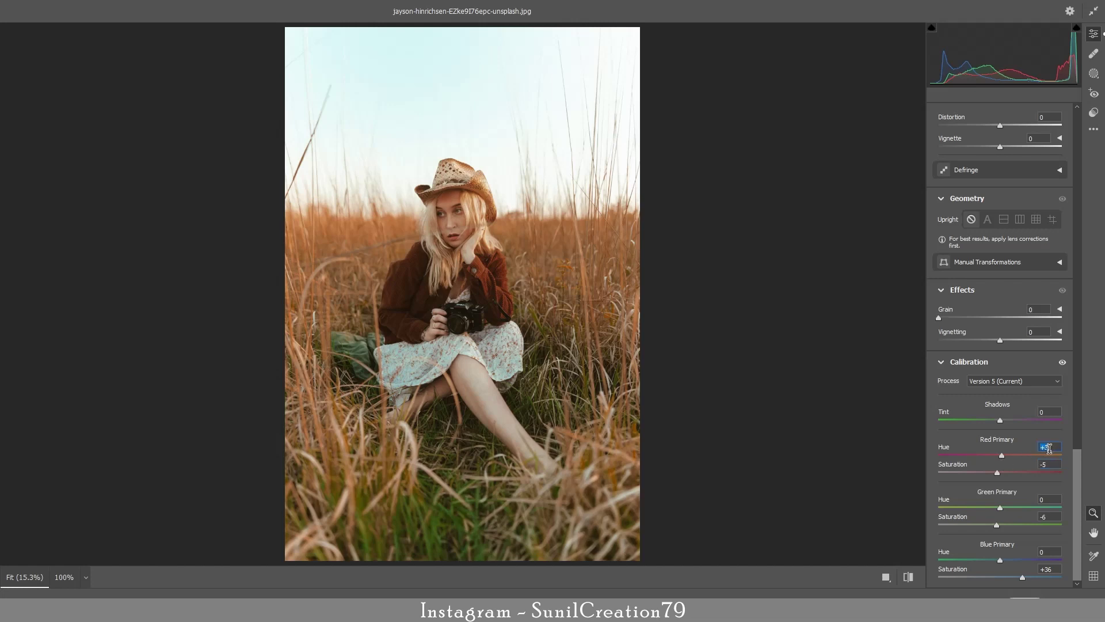
type("0")
Cool the photo's white balance by setting the Temperature to -7.
scroll(1071, 184, "up", 20)
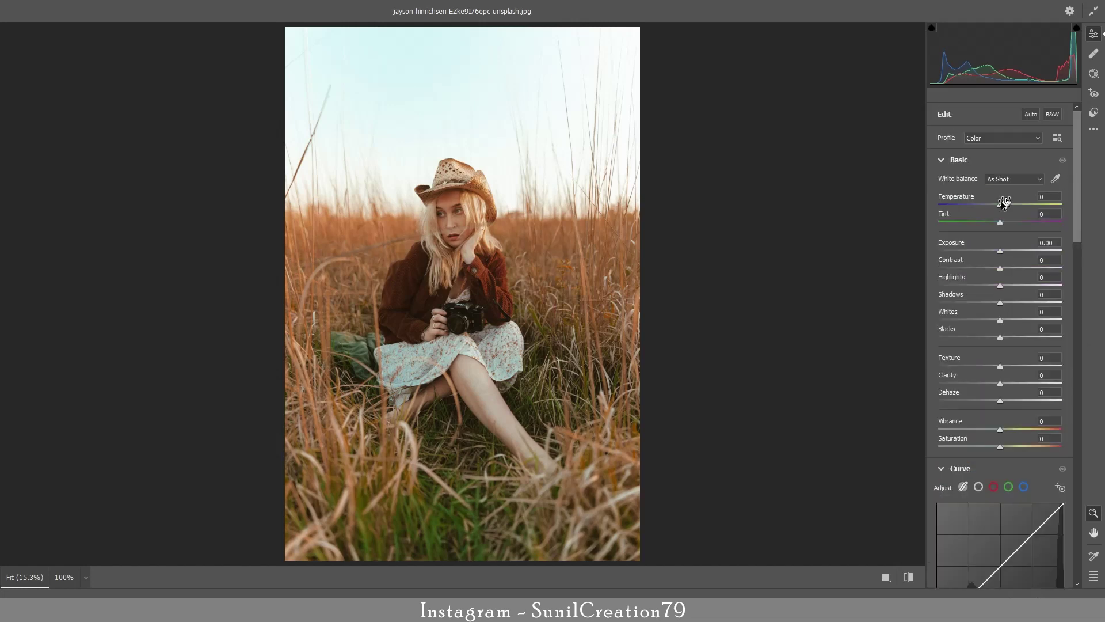
left_click(1045, 196)
key("Down")
key("Down")
key("Down")
key("Down")
key("Down")
key("Down")
key("Down")
key("Down")
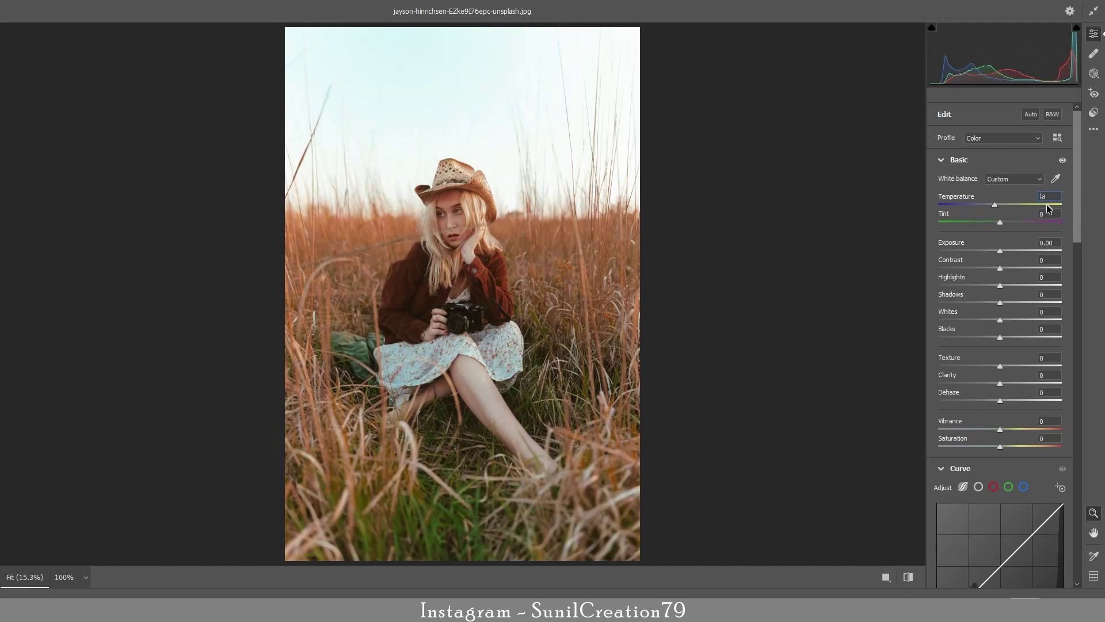
key("Up")
Set Tint to -3, Exposure -0.15, Contrast -11, Highlights -13, Shadows +10 and Blacks -2, and fine-tune the overall Saturation.
left_click_drag(999, 251, 999, 341)
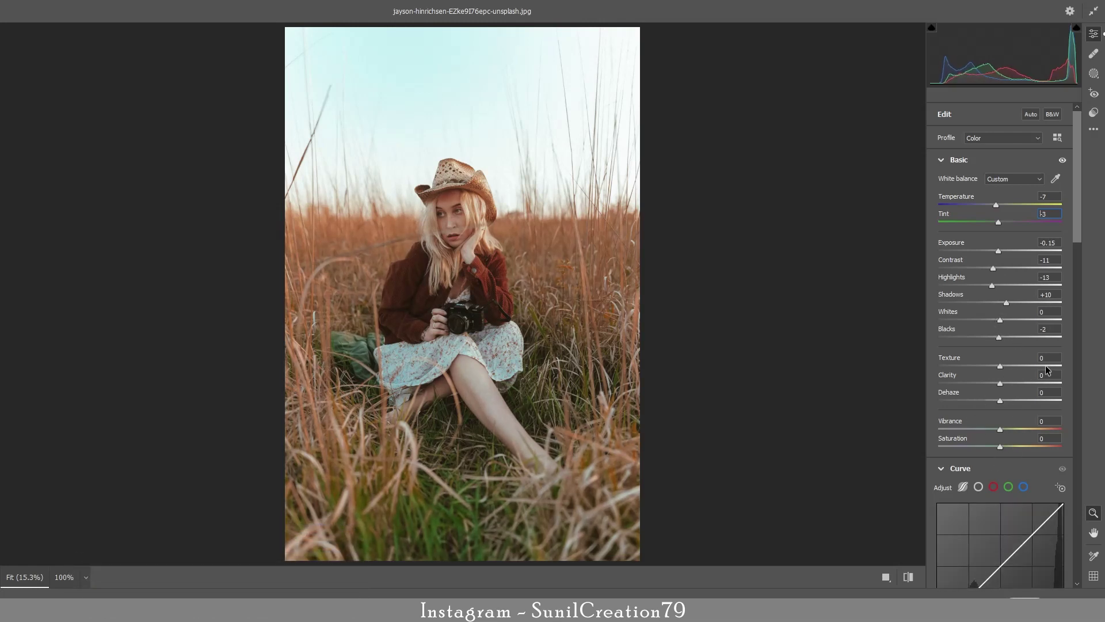
scroll(1045, 375, "up", 2)
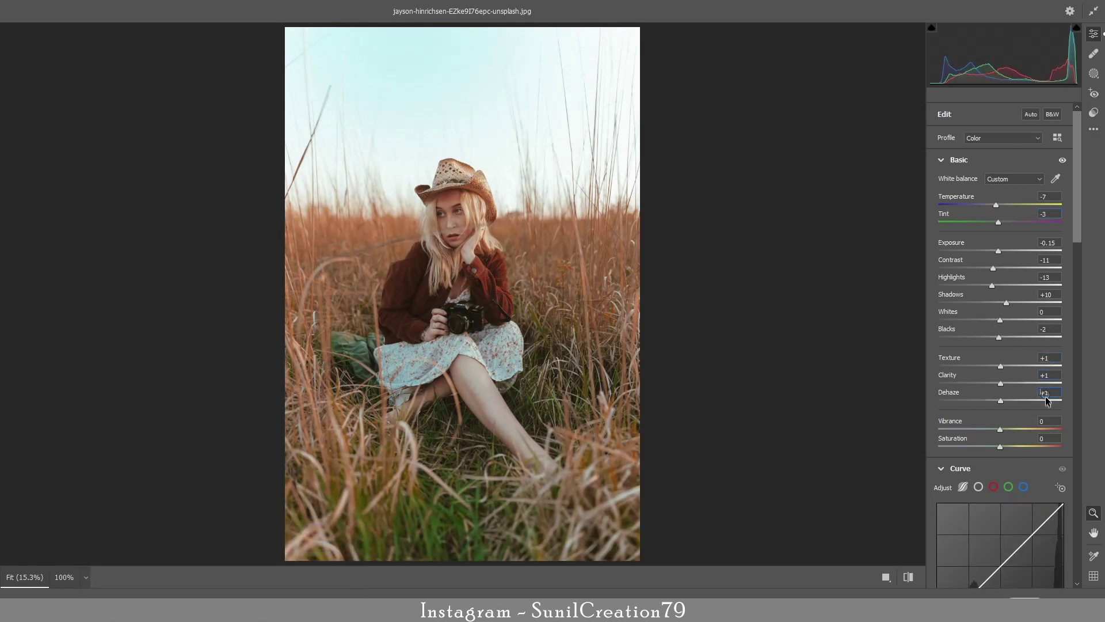
left_click(1000, 446)
Set the Color Mixer luminance of Oranges to about +15 and try out a darker Yellows luminance.
scroll(1041, 441, "down", 7)
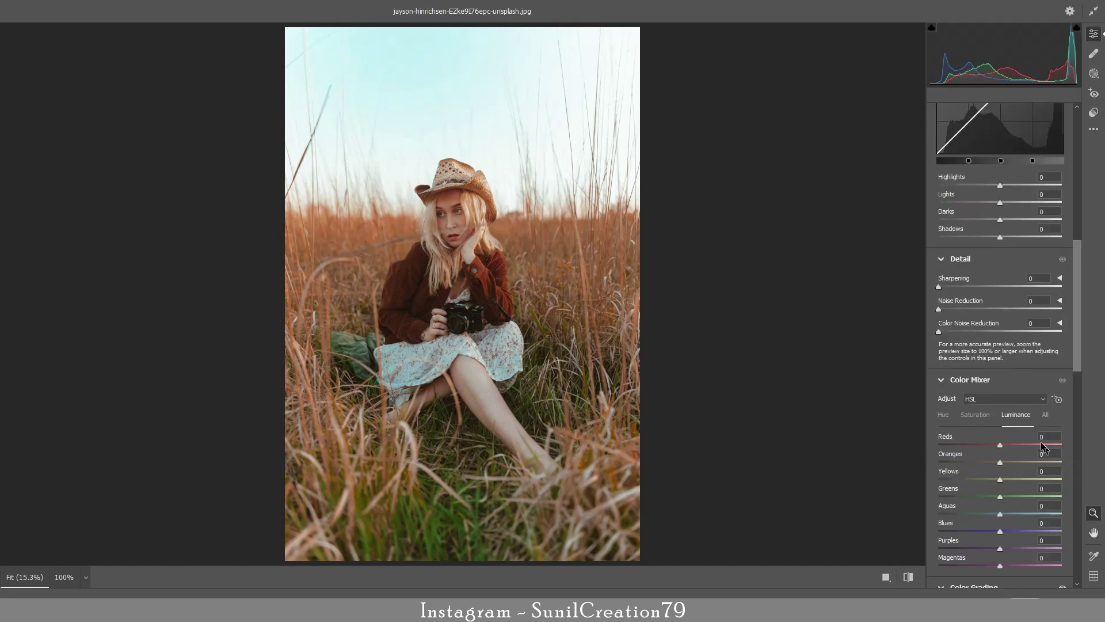
left_click(1009, 461)
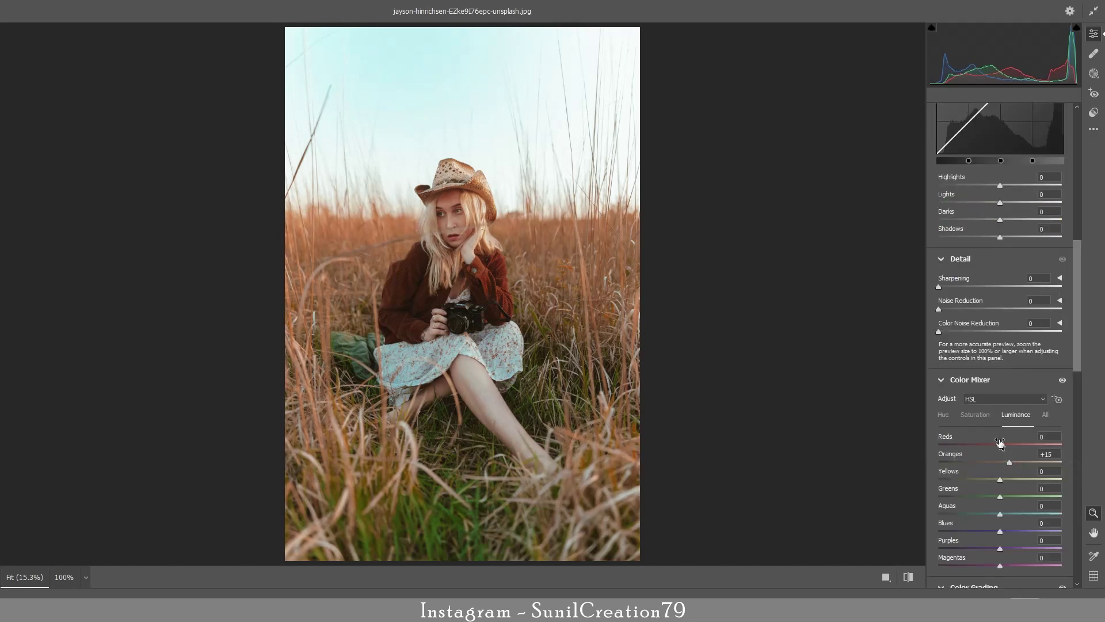
left_click_drag(1005, 479, 983, 483)
double_click(983, 482)
Fine-tune the Color Mixer saturation, set the hue of Reds to about -2 and Oranges to +5, and apply the filter.
left_click(986, 422)
left_click_drag(1000, 482, 999, 454)
left_click(945, 422)
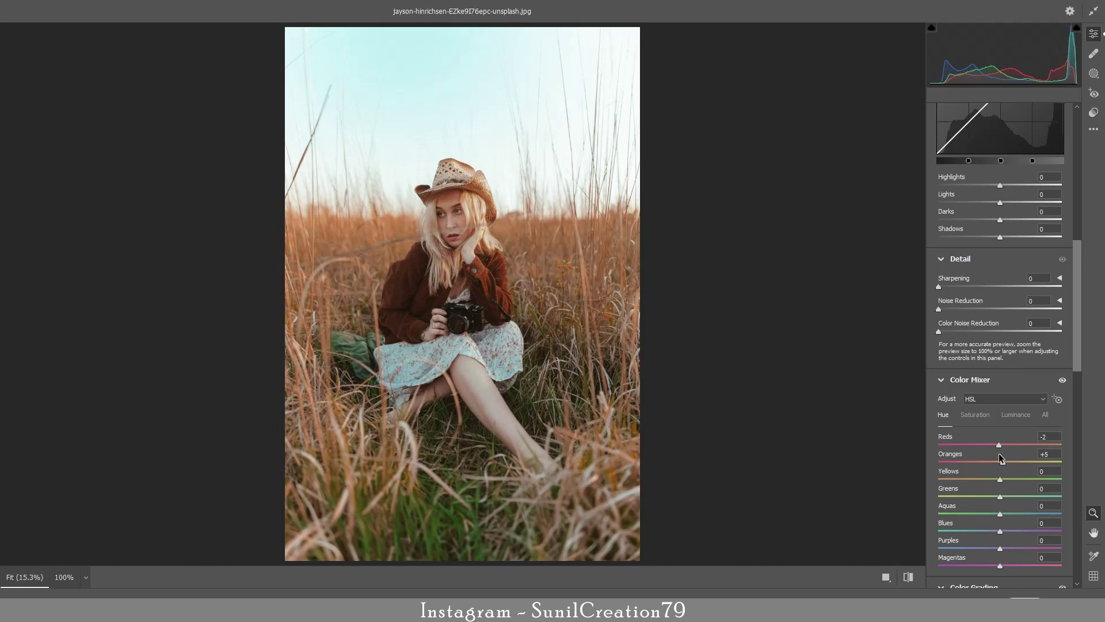
left_click(1044, 436)
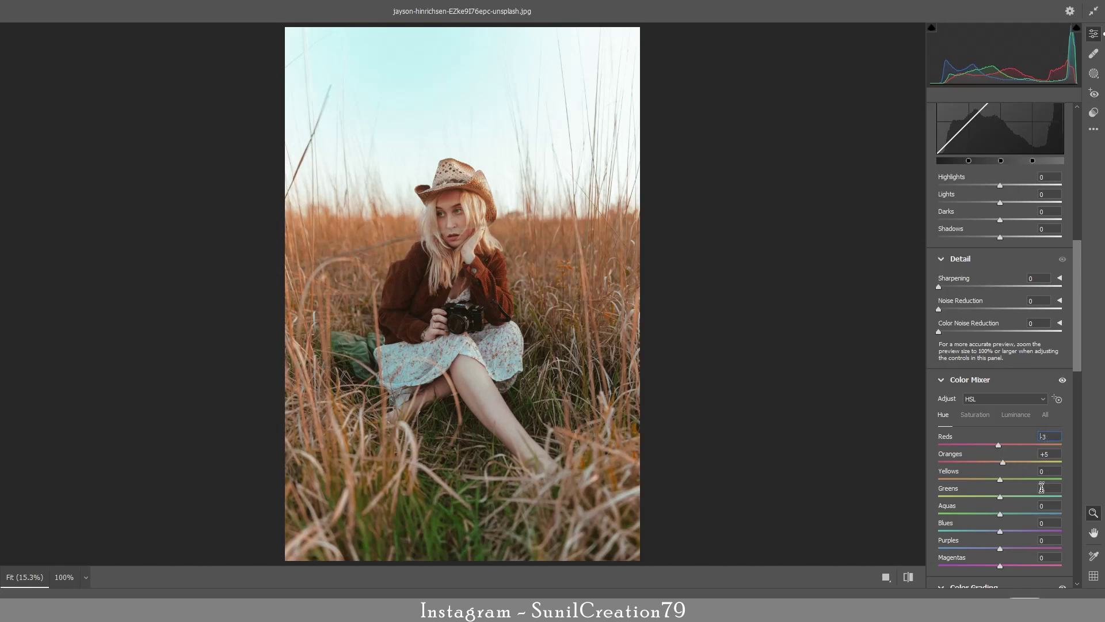
left_click(1074, 517)
left_click_drag(1073, 410, 1072, 292)
left_click(1039, 587)
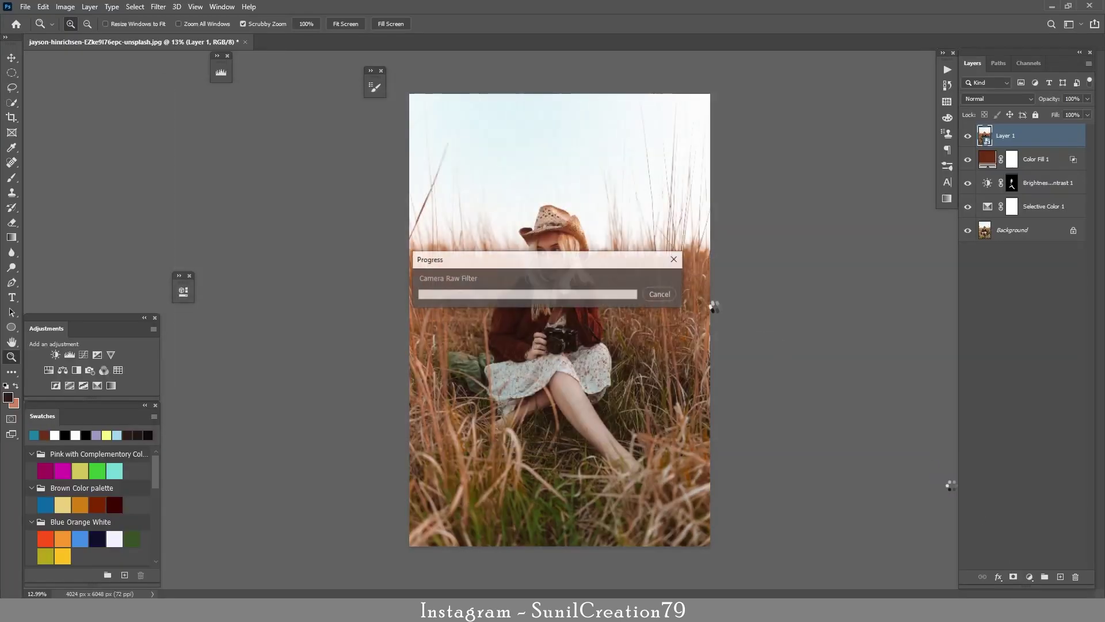
Compare the portrait close up with and without the Camera Raw layer.
left_click_drag(572, 294, 610, 301)
left_click(968, 137)
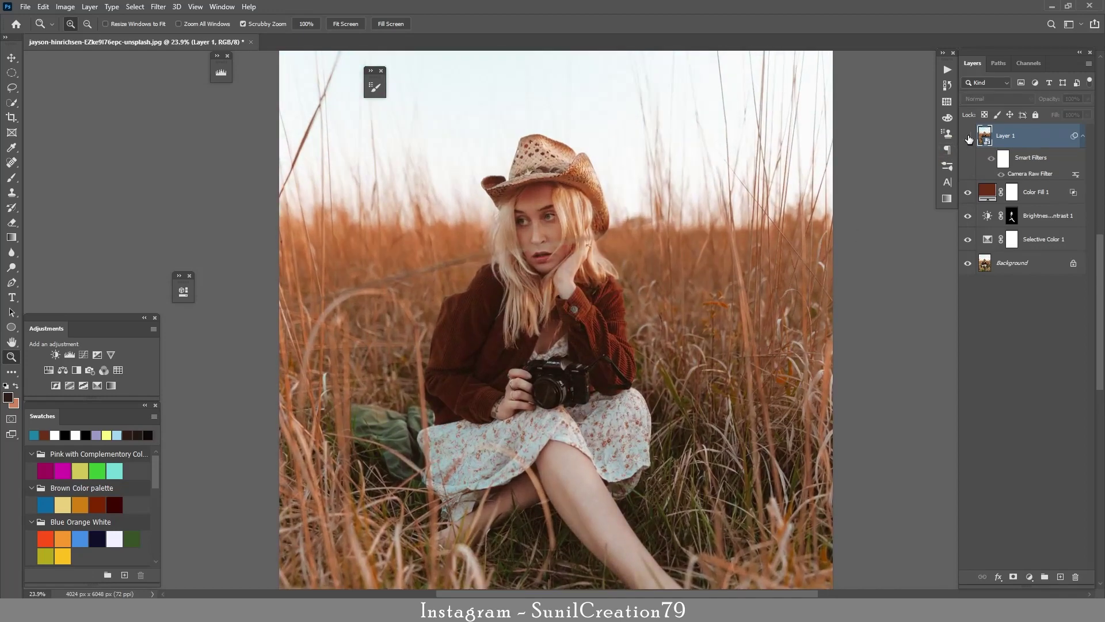
left_click(967, 137)
key("ctrl+0")
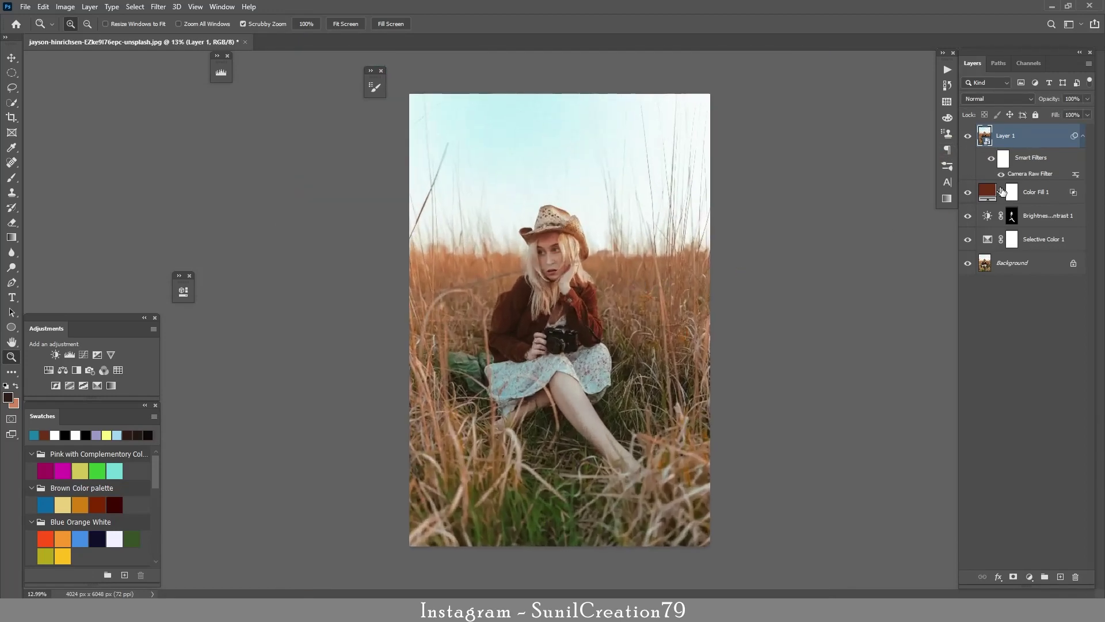
Reopen the Camera Raw smart filter, set Vignetting to -14, add a little Grain, and apply the changes.
double_click(1020, 172)
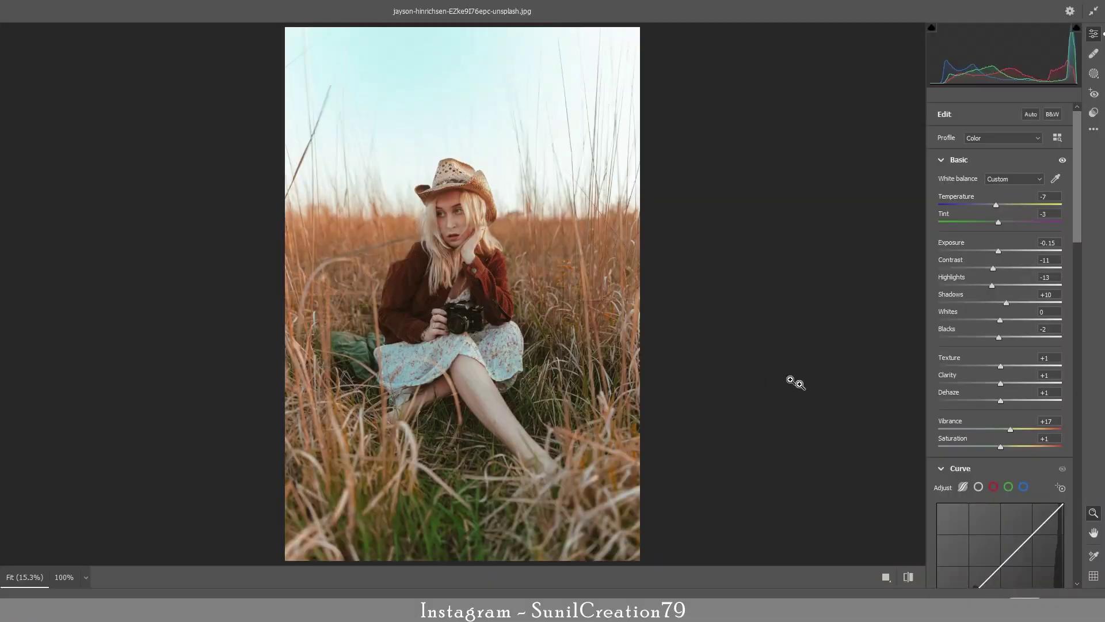
left_click(1077, 527)
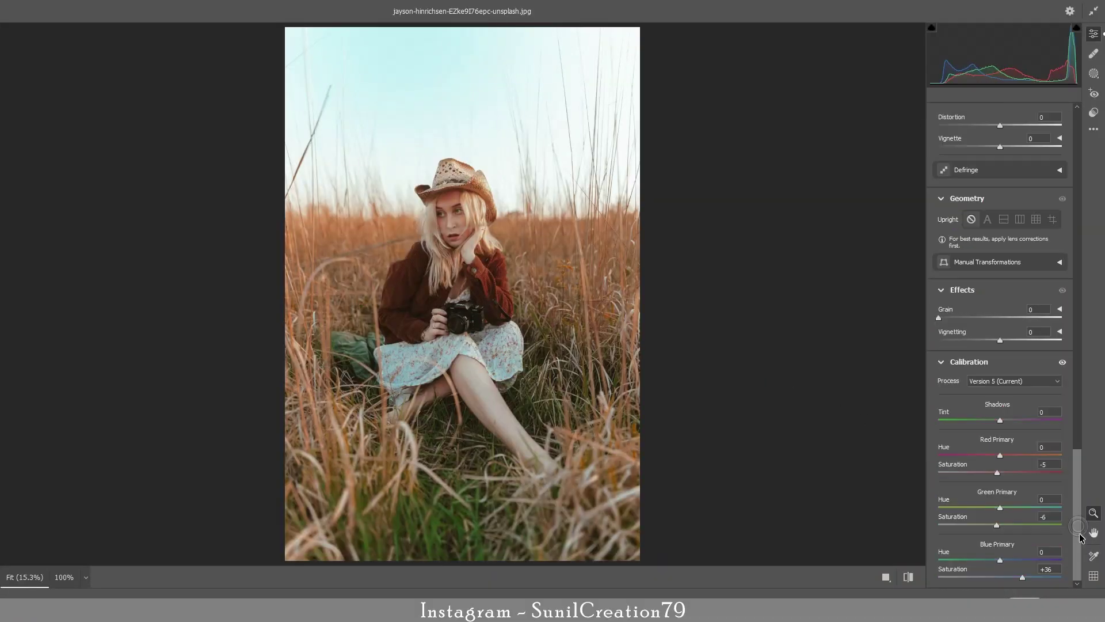
left_click_drag(1000, 340, 991, 344)
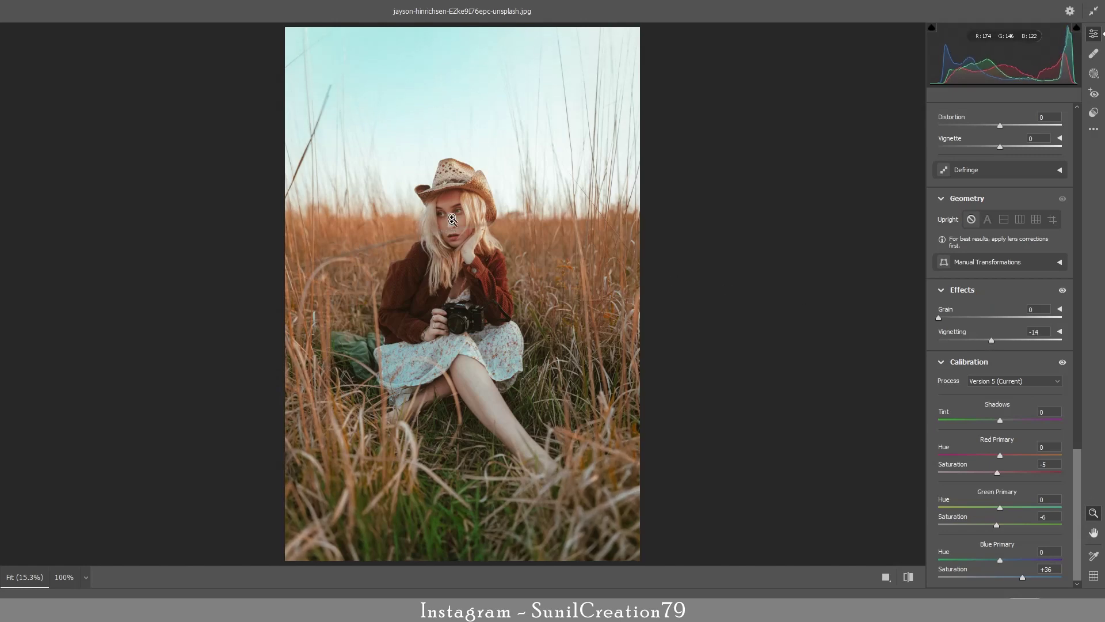
left_click_drag(454, 216, 601, 290)
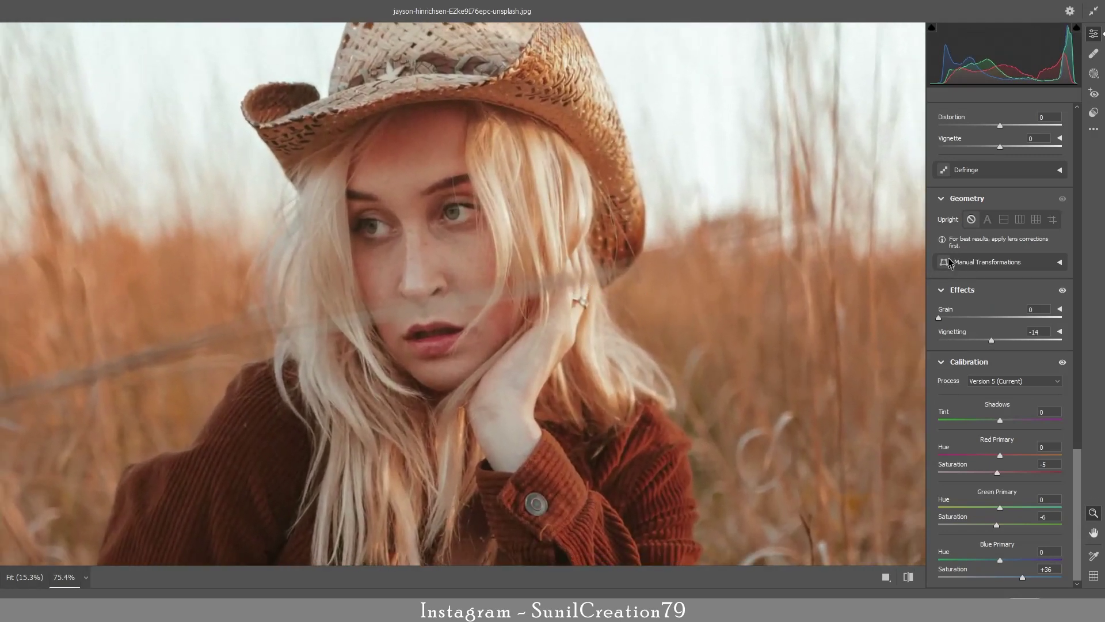
left_click_drag(940, 317, 955, 316)
left_click(1057, 601)
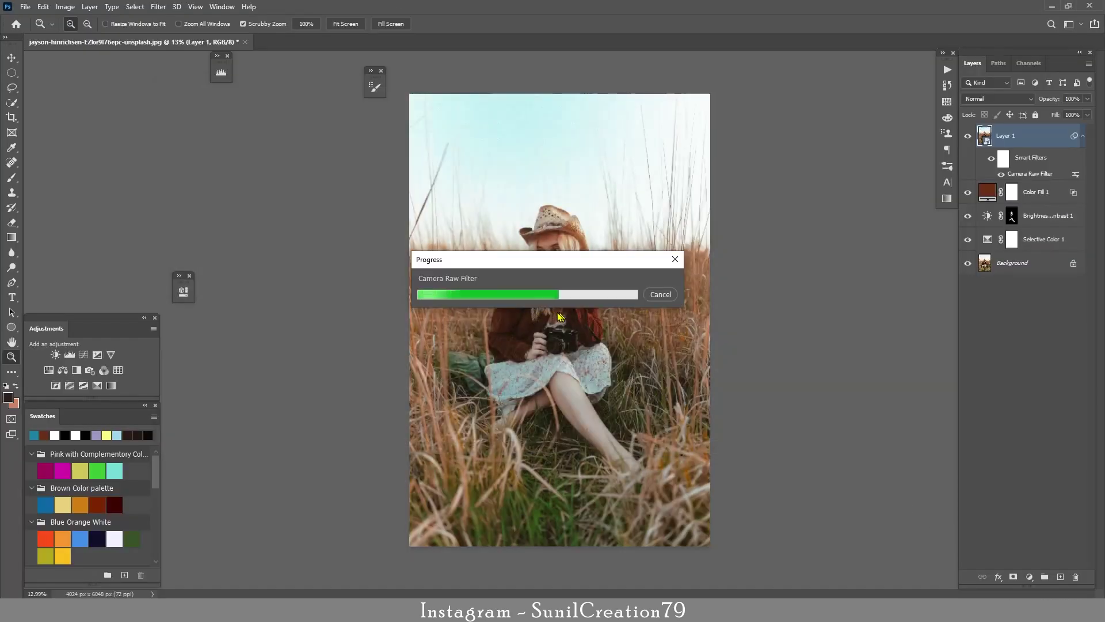
Compare the finished grade with the photo without the Camera Raw layer and with the original background alone.
scroll(557, 338, "up", 2)
scroll(564, 334, "down", 1)
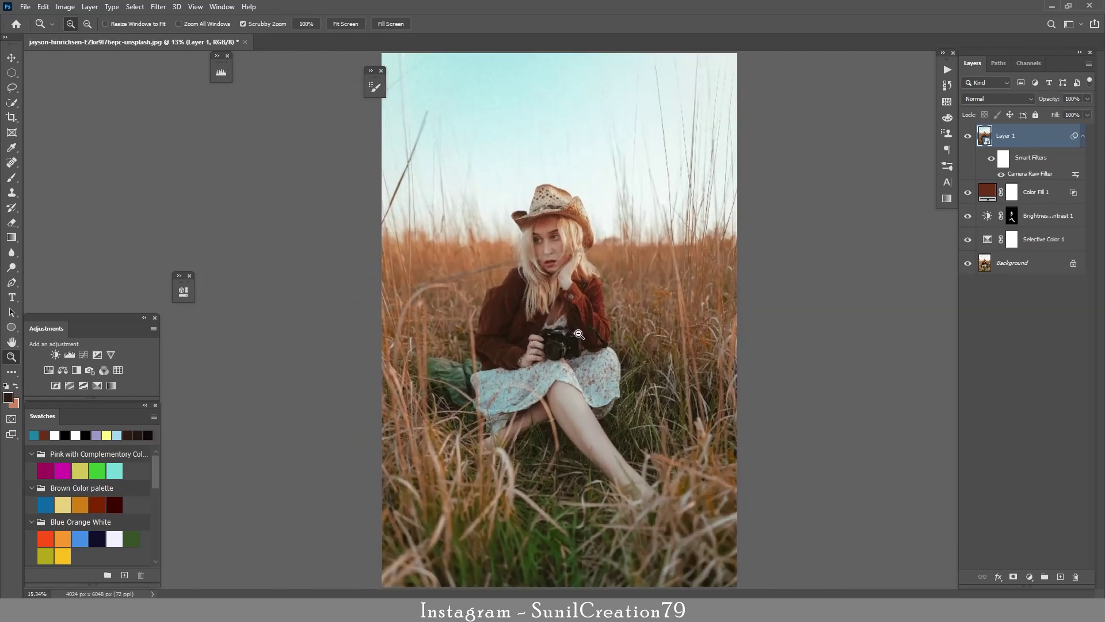
left_click(968, 137)
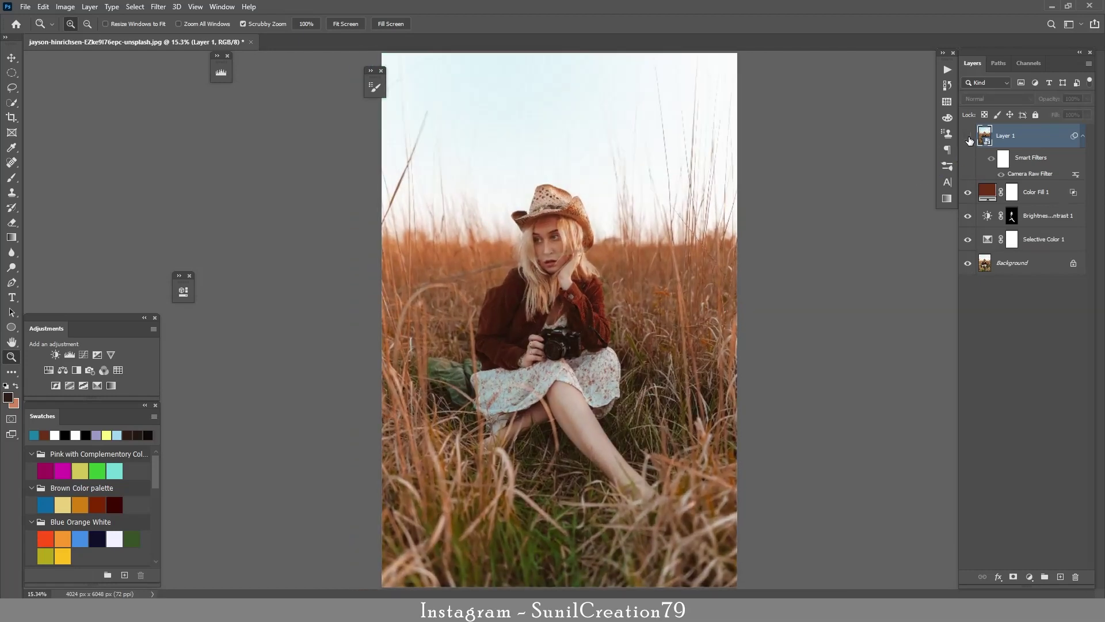
left_click(968, 264, "alt")
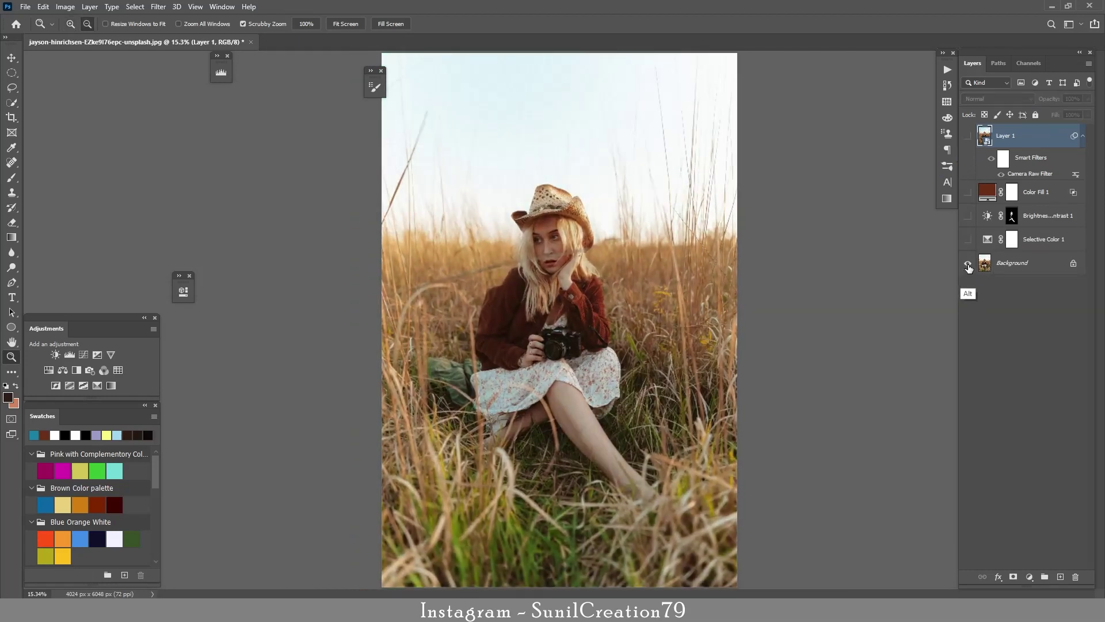
left_click(968, 264, "alt")
left_click(968, 264, "alt")
left_click(968, 264, "alt")
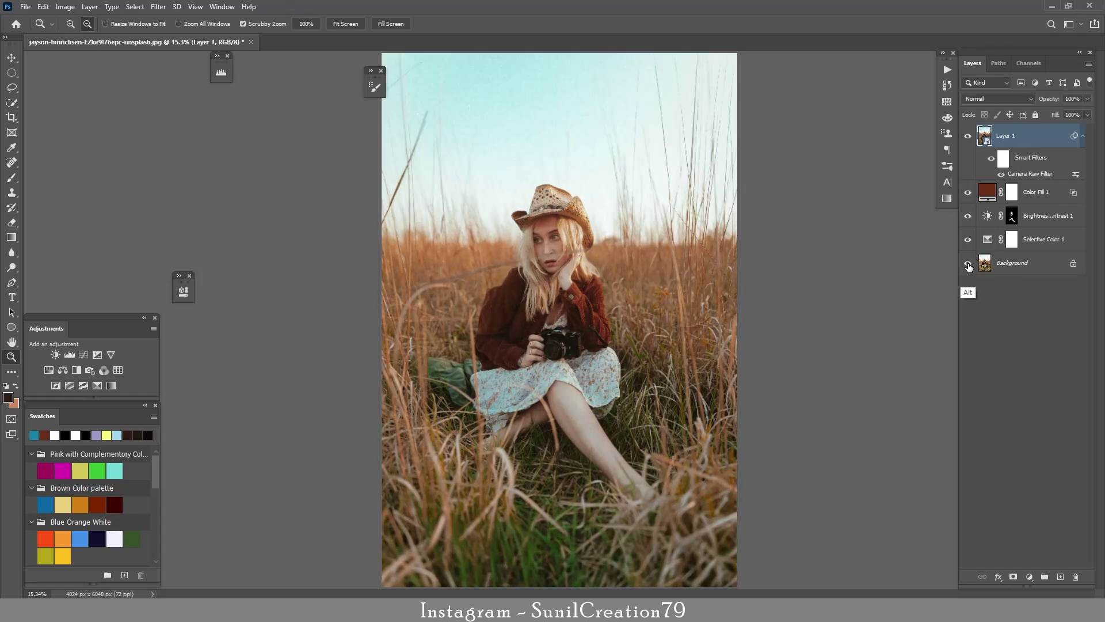
left_click(968, 264, "alt")
left_click(968, 264, "alt")
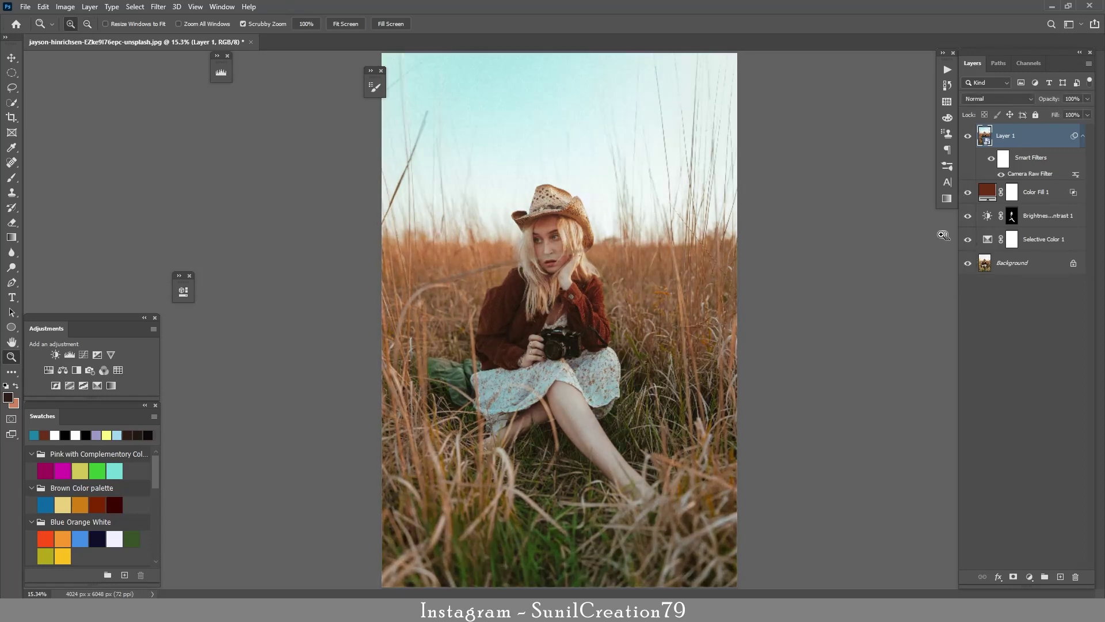